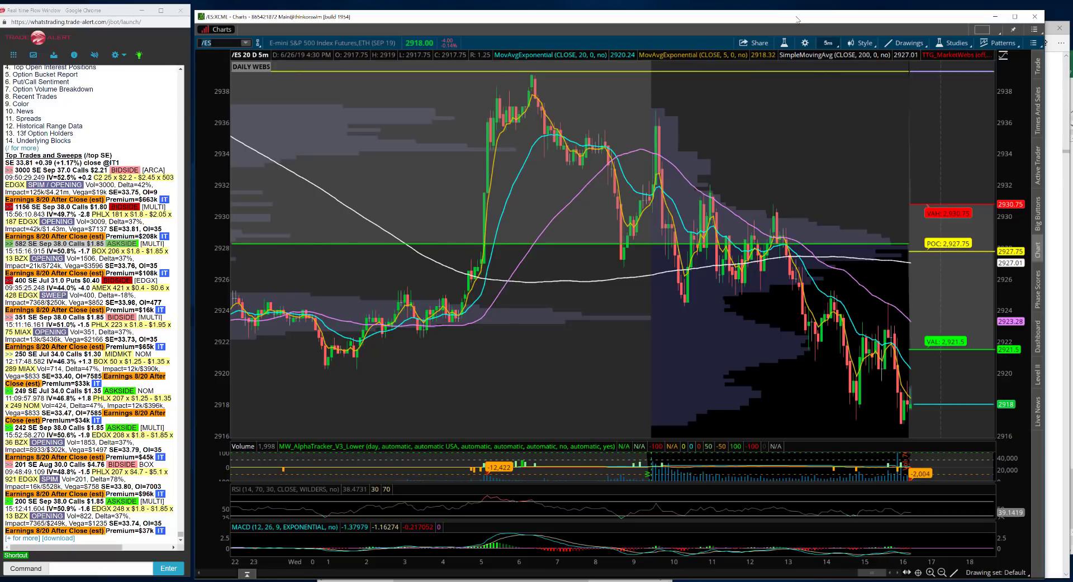
# Step: Leave the chart time frame unchanged and bring the ETF Watch List1.xlsx workbook forward
pyautogui.click(827, 43)
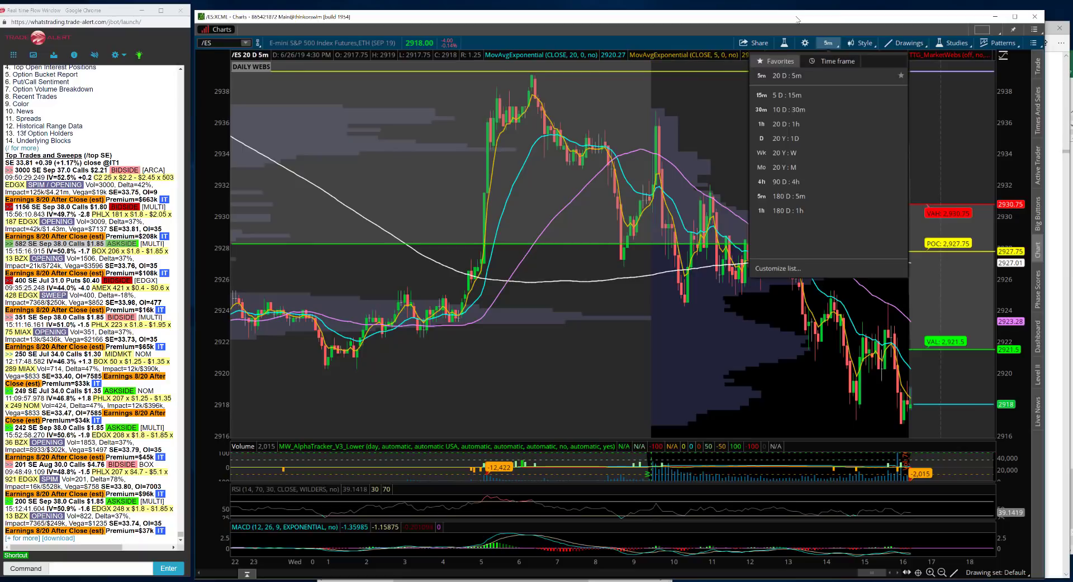
pyautogui.click(719, 25)
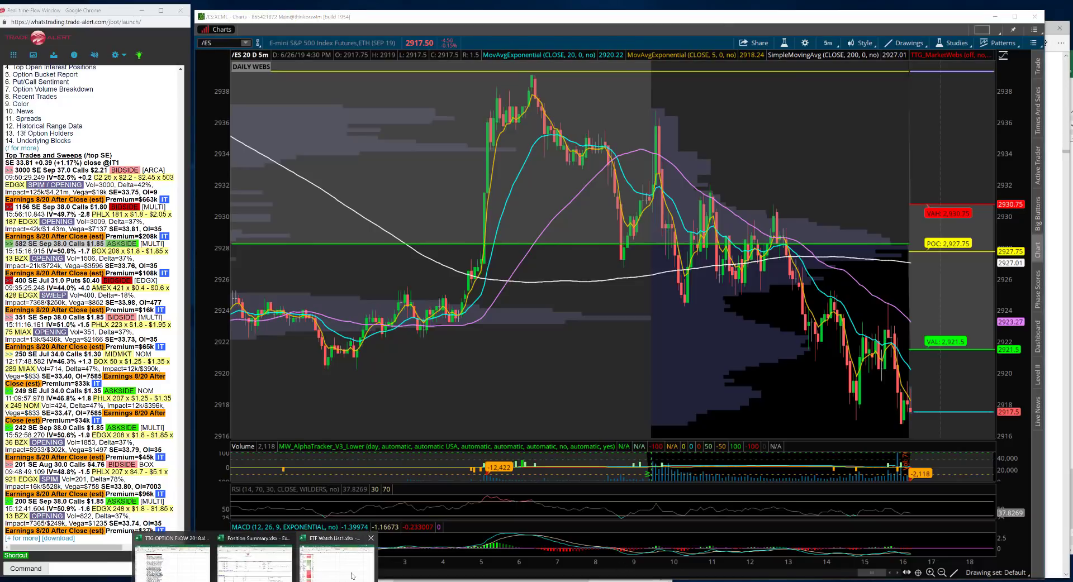
pyautogui.click(352, 575)
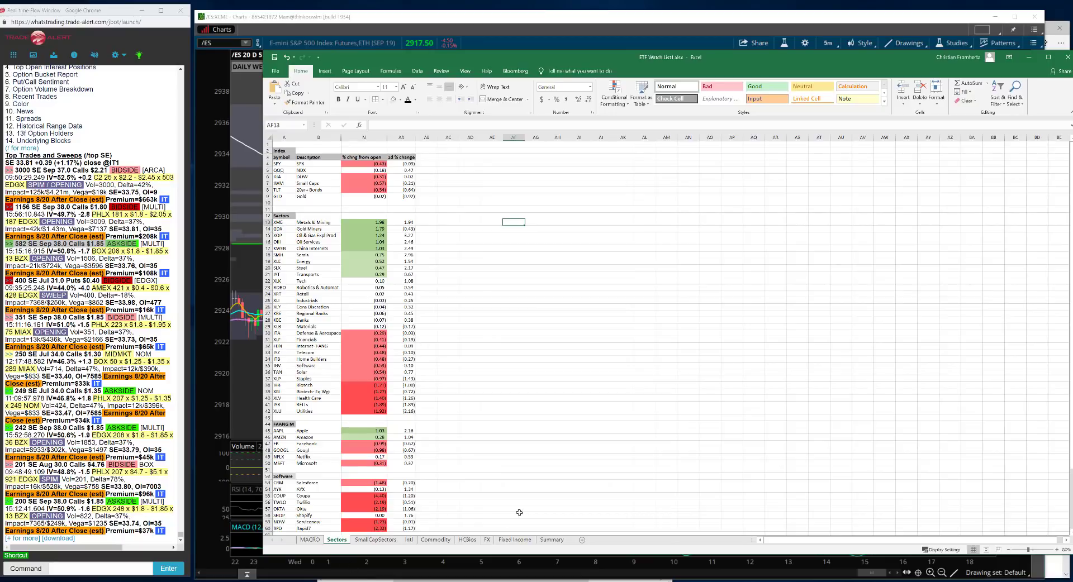
# Step: Select column AA rows 4–60, then check the percent-change formulas in N15 and N13 (XME)
pyautogui.click(554, 424)
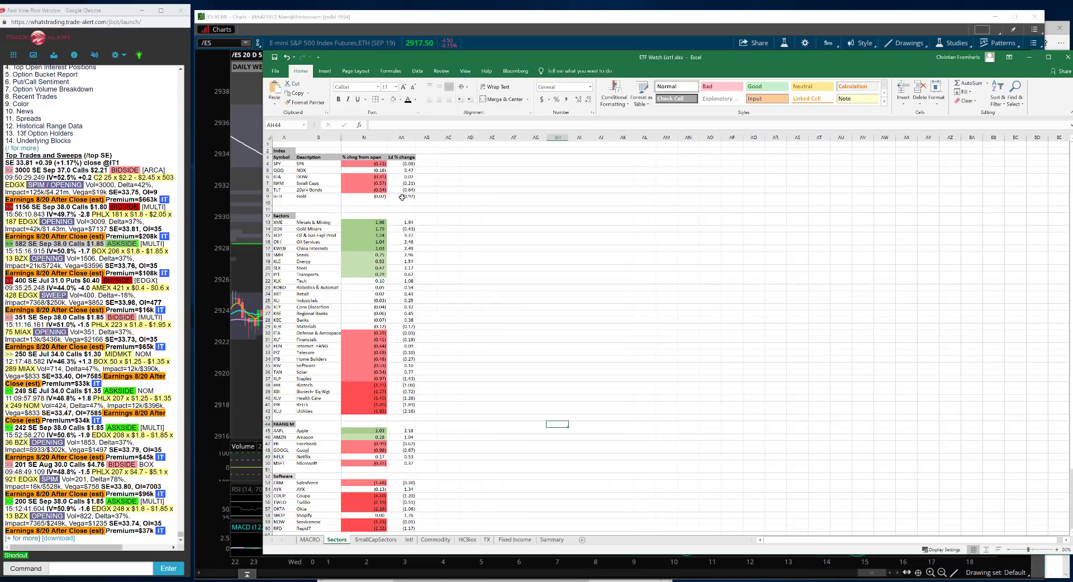
pyautogui.moveTo(400, 164); pyautogui.dragTo(405, 529)
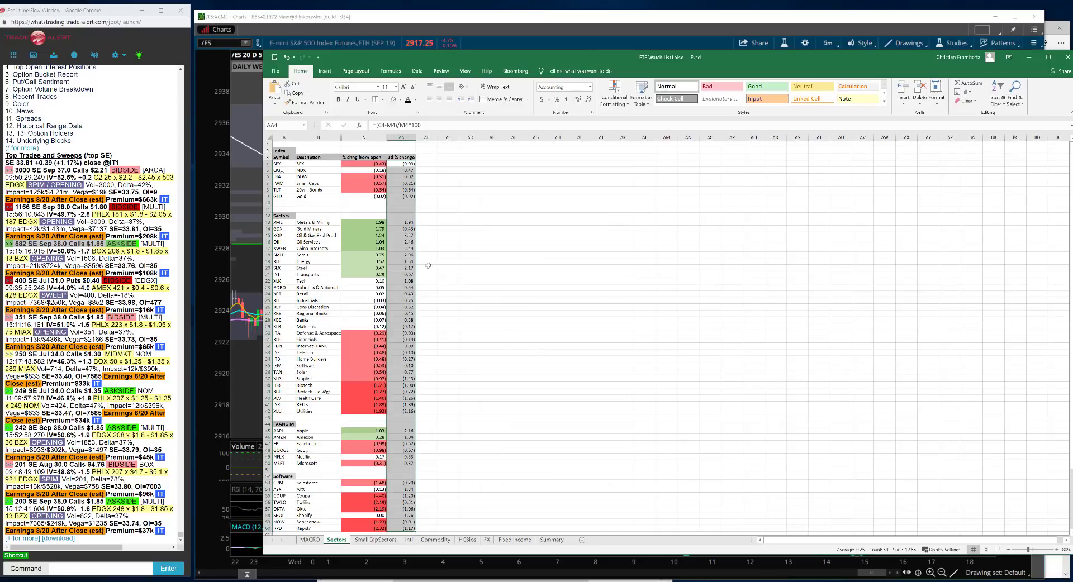
pyautogui.click(364, 236)
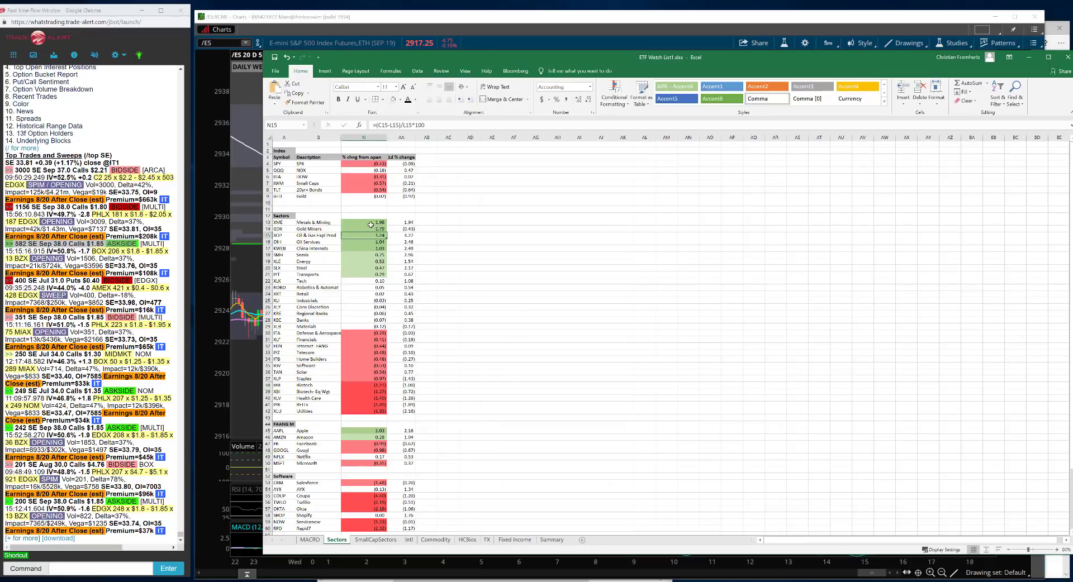
pyautogui.click(369, 224)
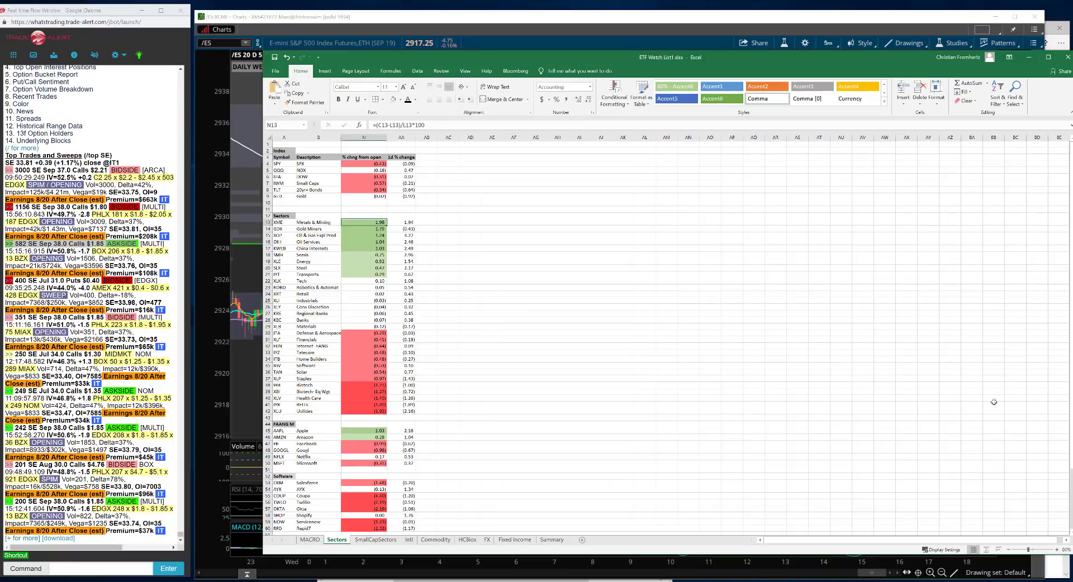
# Step: Zoom the Sectors sheet to 90%, briefly highlight the XME sector rows, then return to the /ES chart
pyautogui.moveTo(1026, 553); pyautogui.dragTo(1030, 552)
pyautogui.click(746, 414)
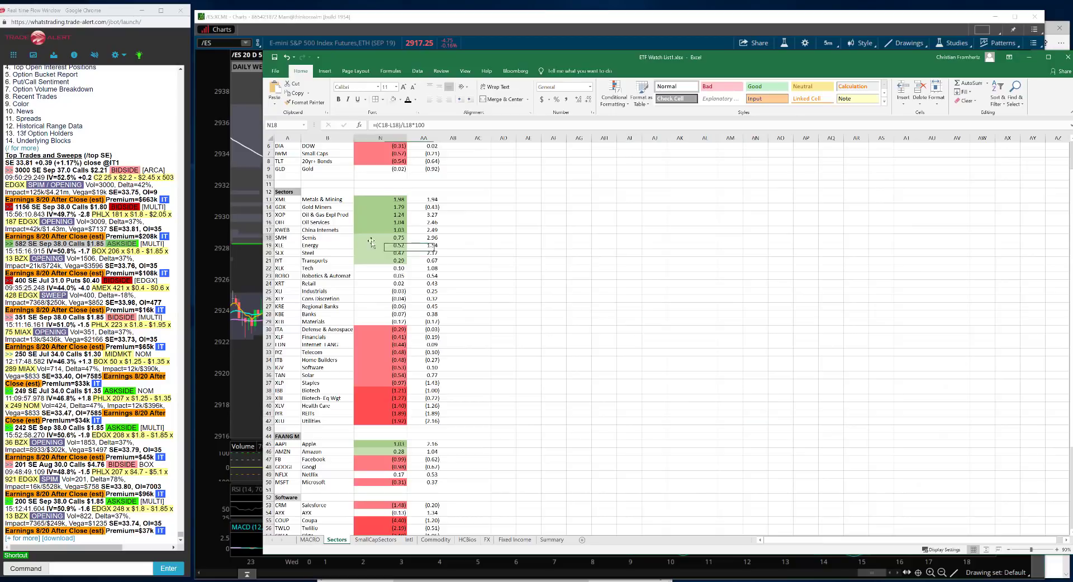
pyautogui.click(289, 199)
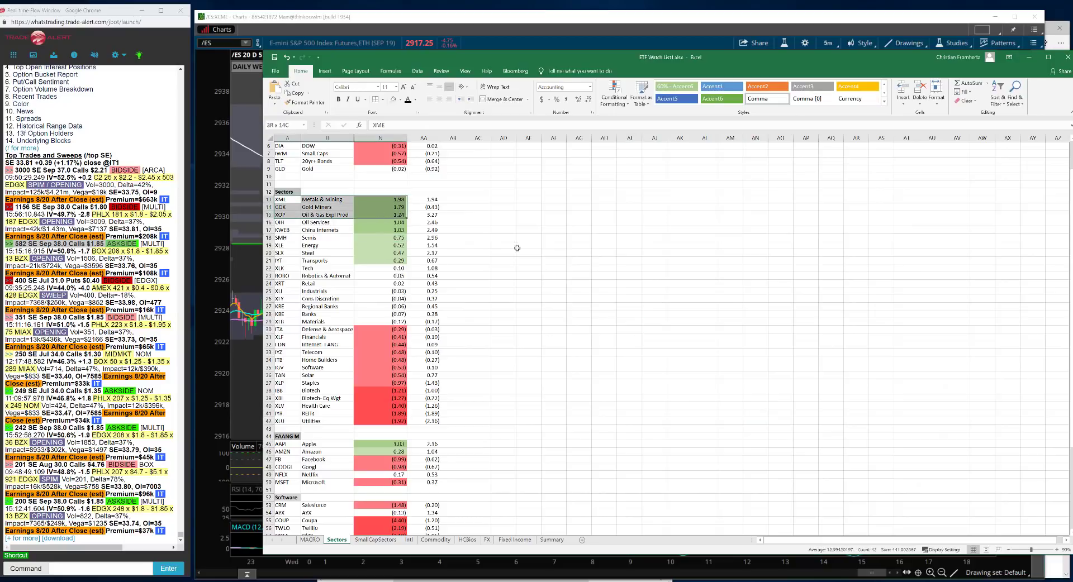
pyautogui.click(538, 254)
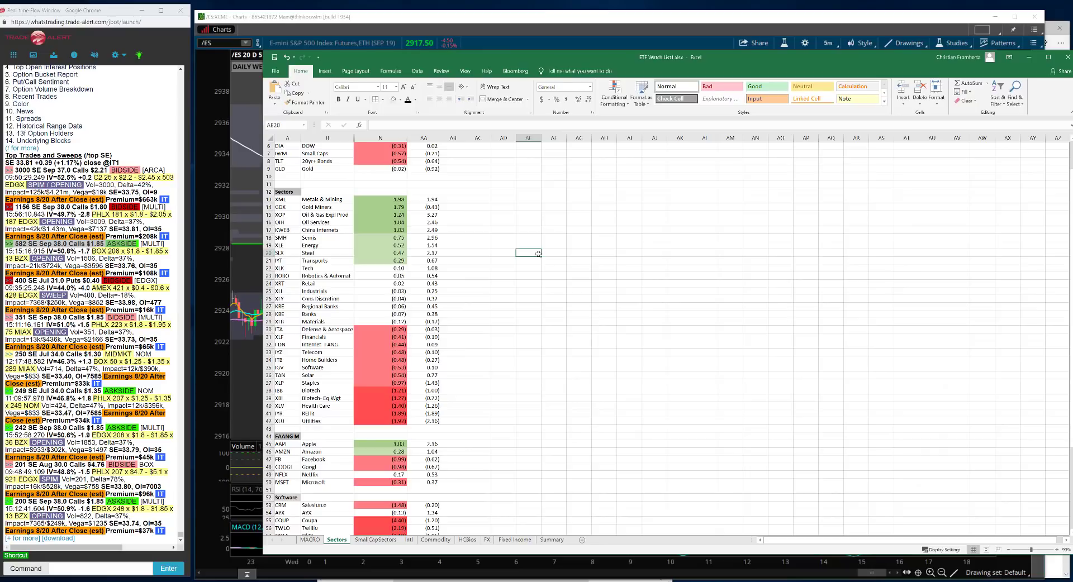
pyautogui.click(320, 27)
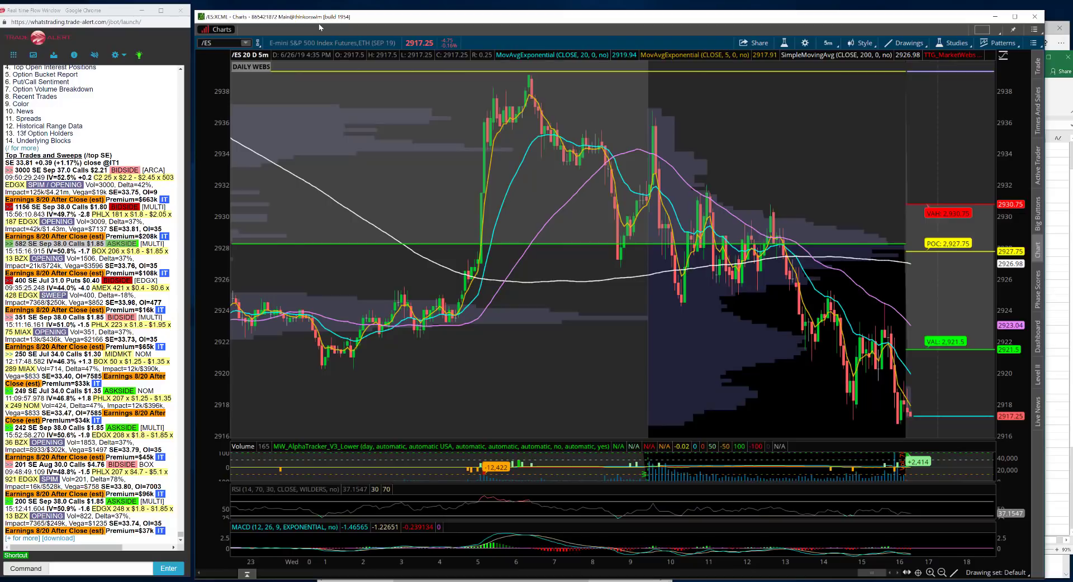
# Step: Replace /ES with XME on the chart and set the time frame to 20 Y : 1D
pyautogui.click(208, 42)
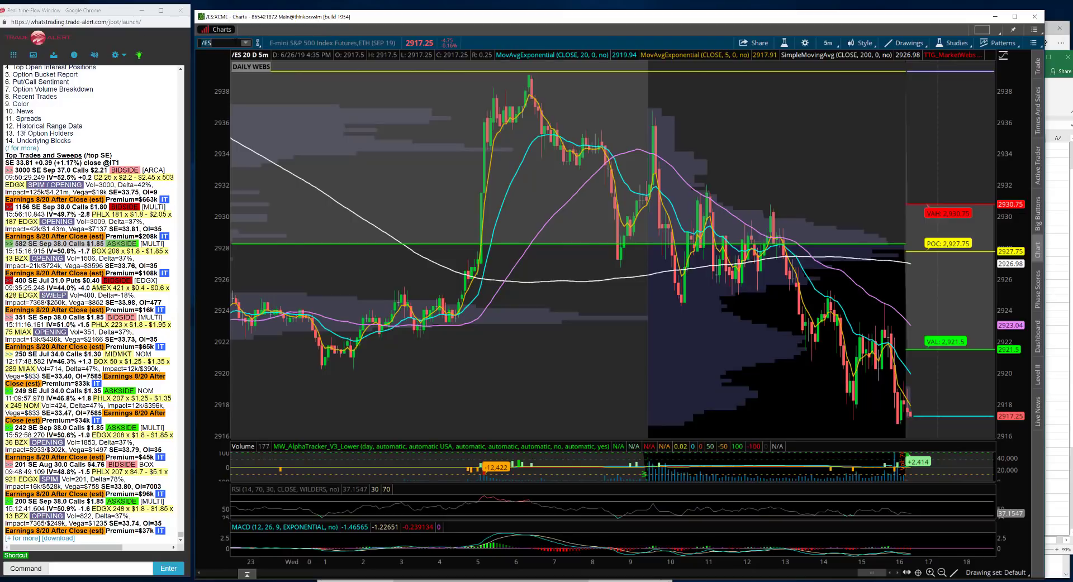
pyautogui.press('BackSpace')
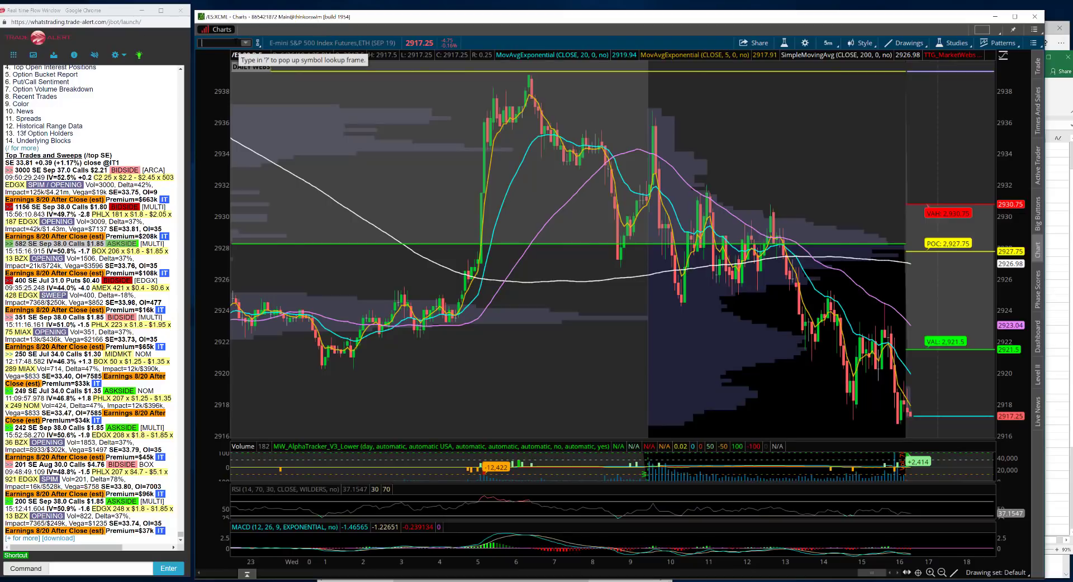
pyautogui.write('XME')
pyautogui.press('Return')
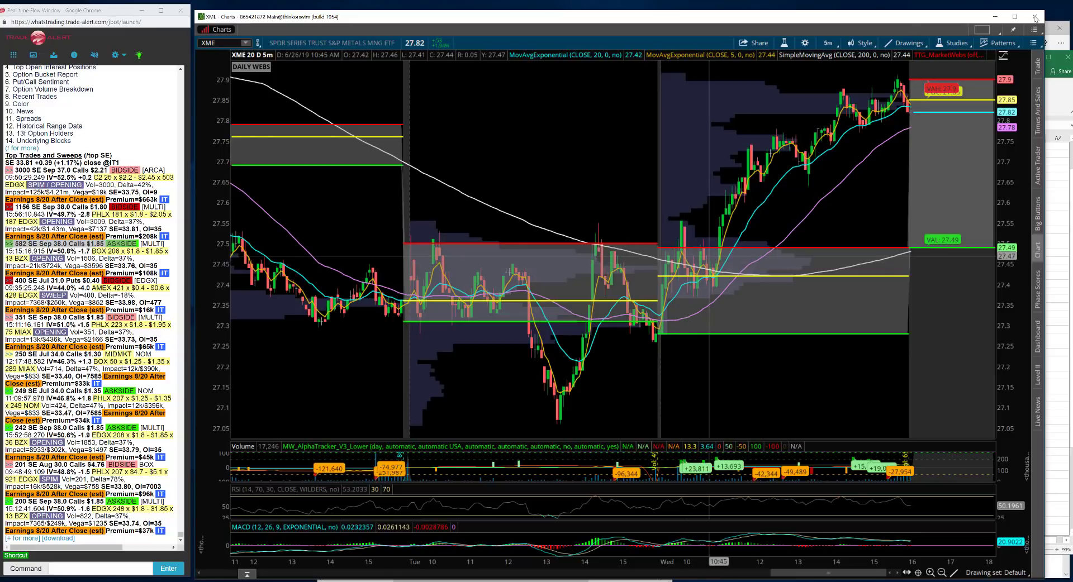
pyautogui.click(831, 44)
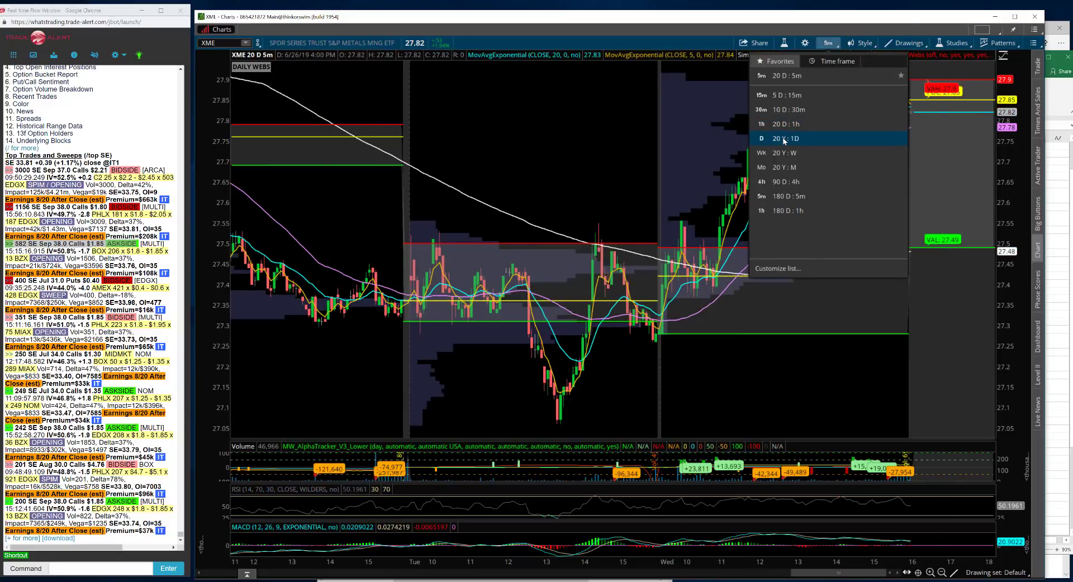
pyautogui.click(784, 140)
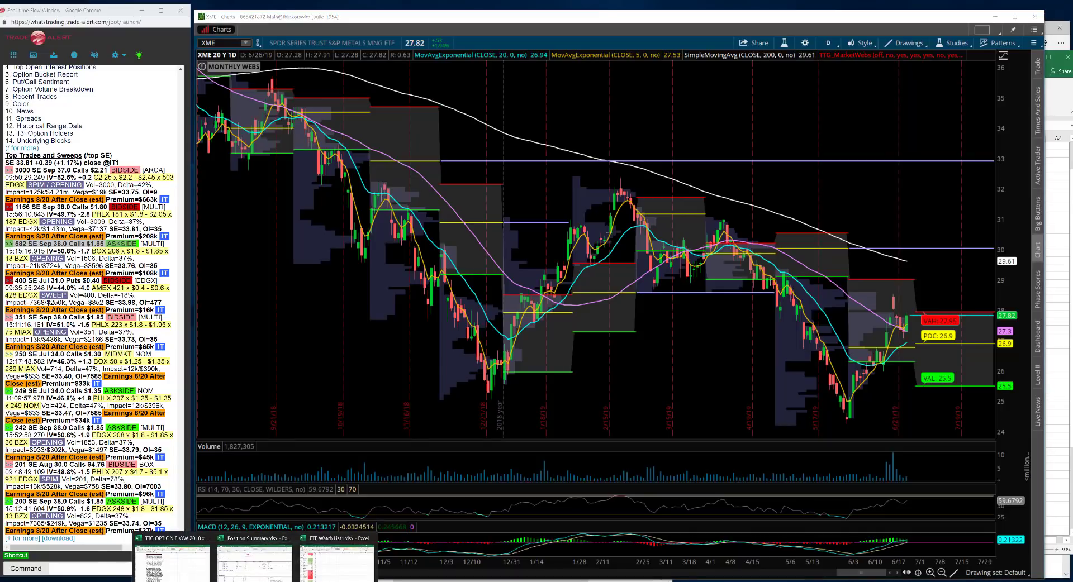
# Step: Review the weakest sectors, highlighting the XLV, IYR, XLU and IBB rows and checking the N42 and N39 formulas
pyautogui.click(336, 573)
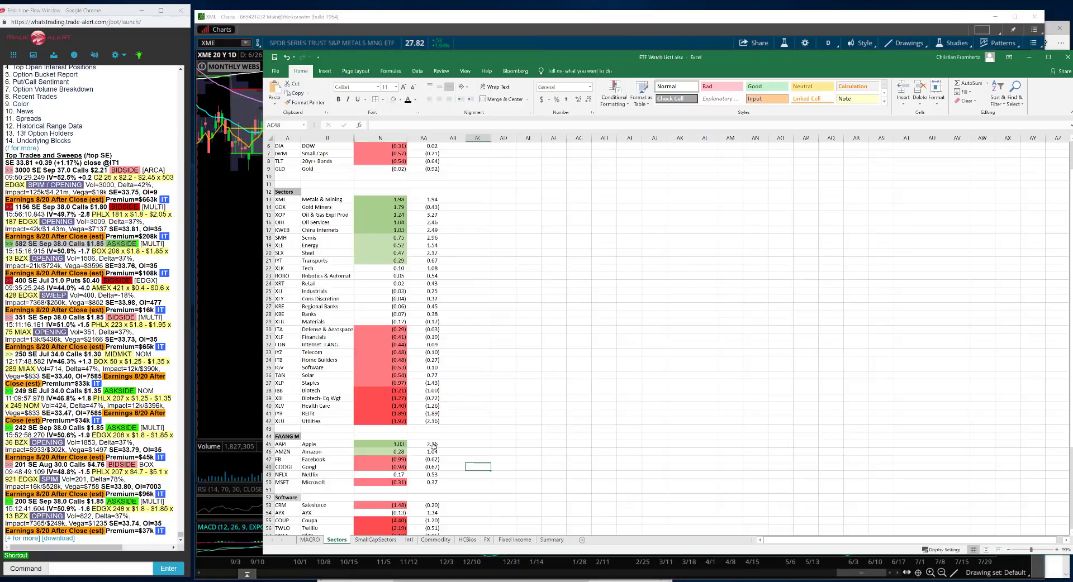
pyautogui.click(381, 423)
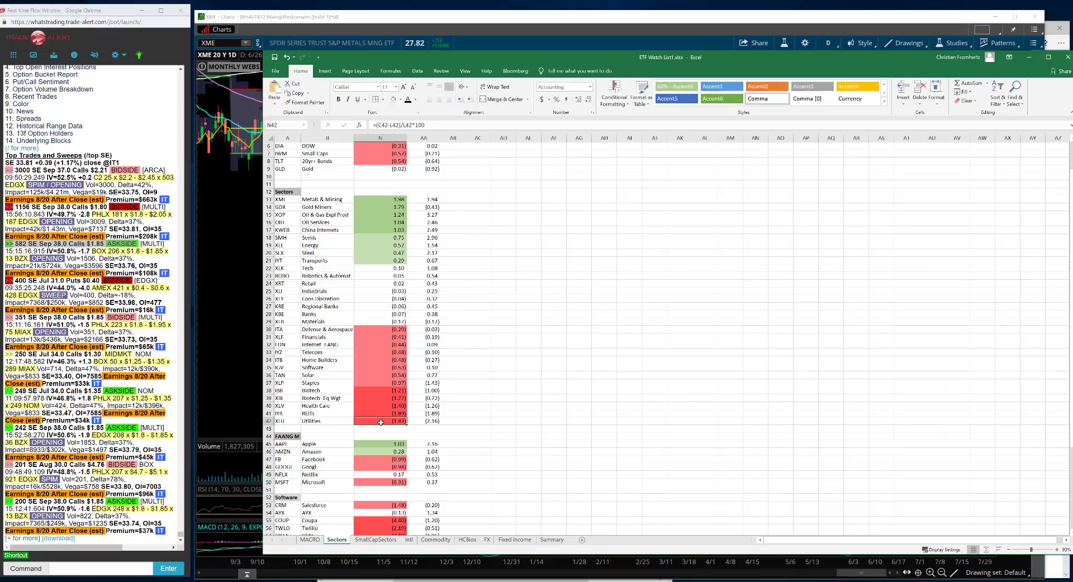
pyautogui.moveTo(381, 397); pyautogui.dragTo(380, 428)
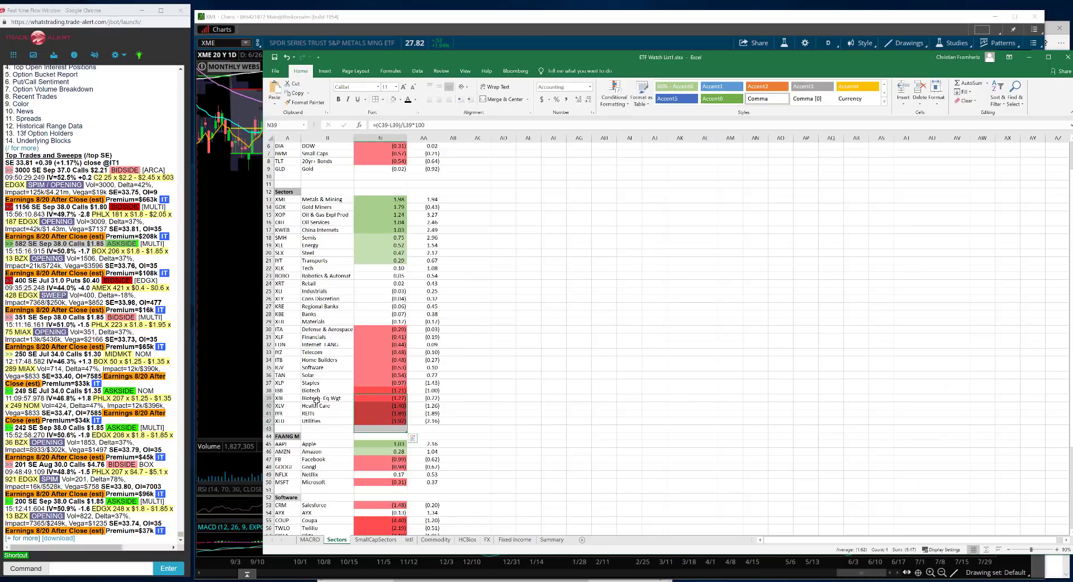
pyautogui.moveTo(293, 405); pyautogui.dragTo(404, 422)
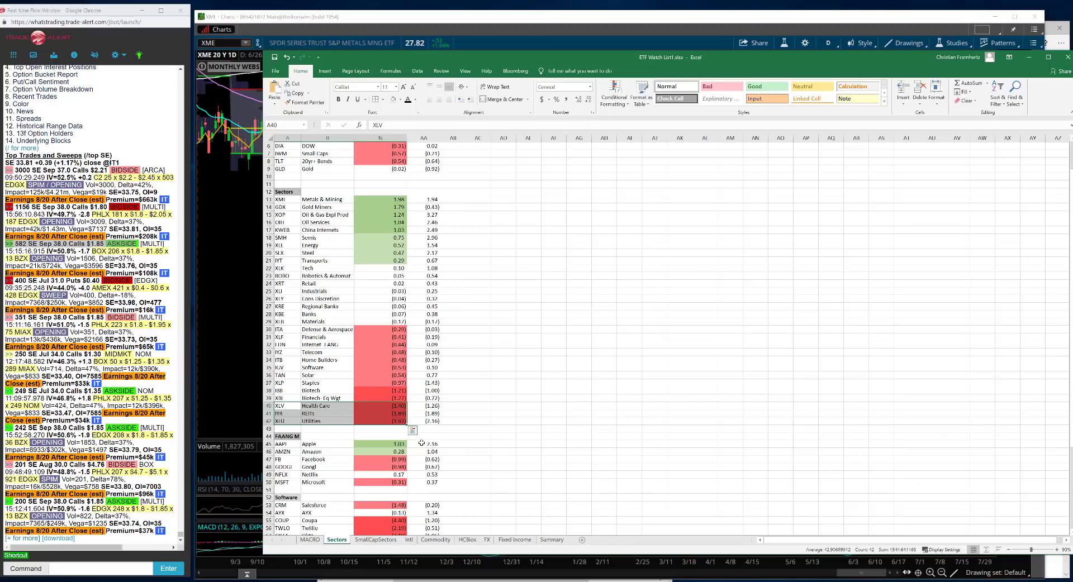
pyautogui.moveTo(299, 391); pyautogui.dragTo(386, 399)
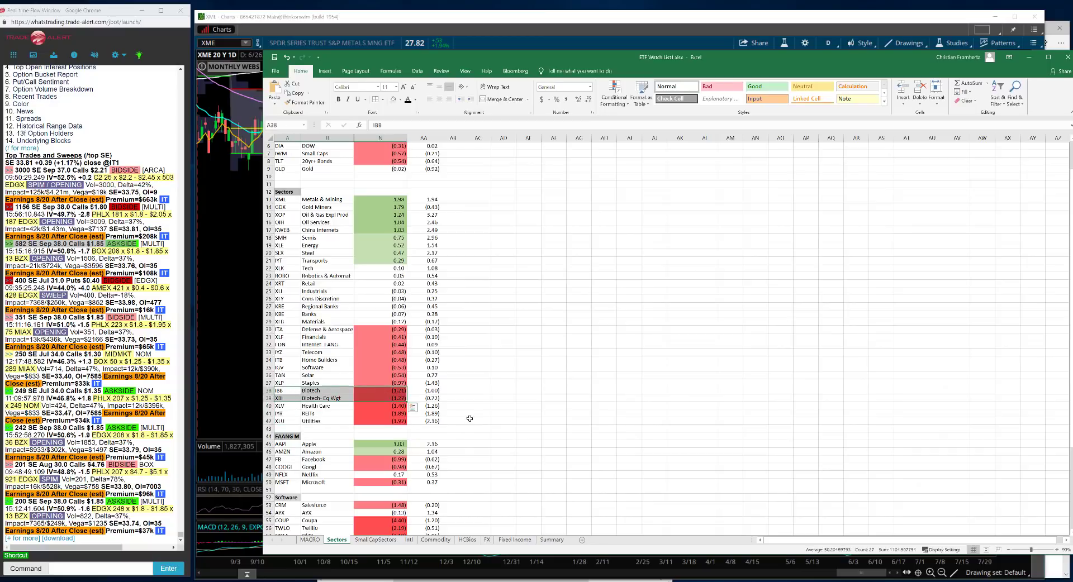
pyautogui.click(395, 397)
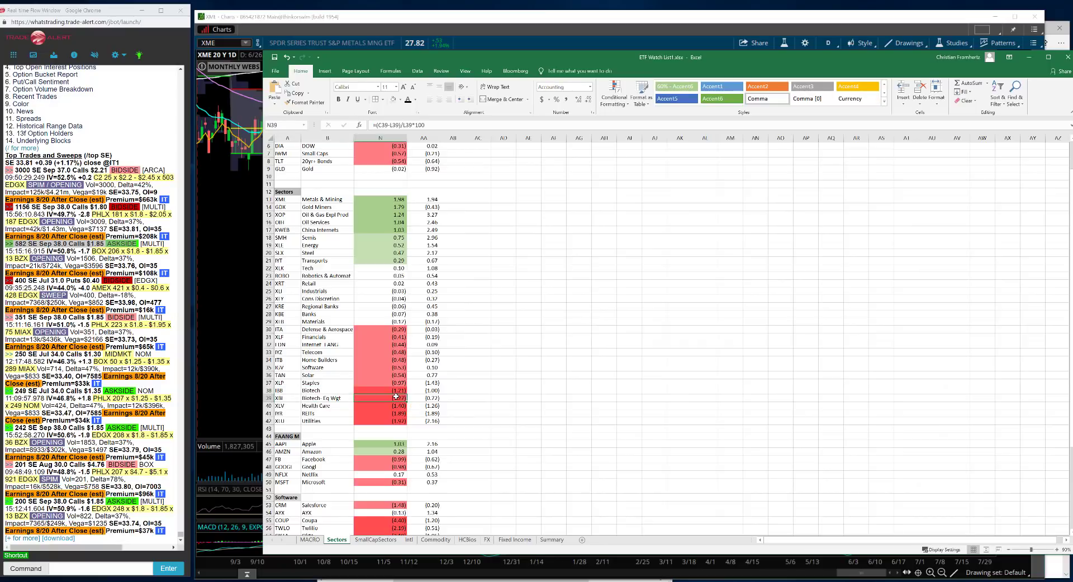
# Step: Switch the thinkorswim chart symbol from XME to XBI
pyautogui.click(220, 41)
pyautogui.click(219, 42)
pyautogui.write('XBI')
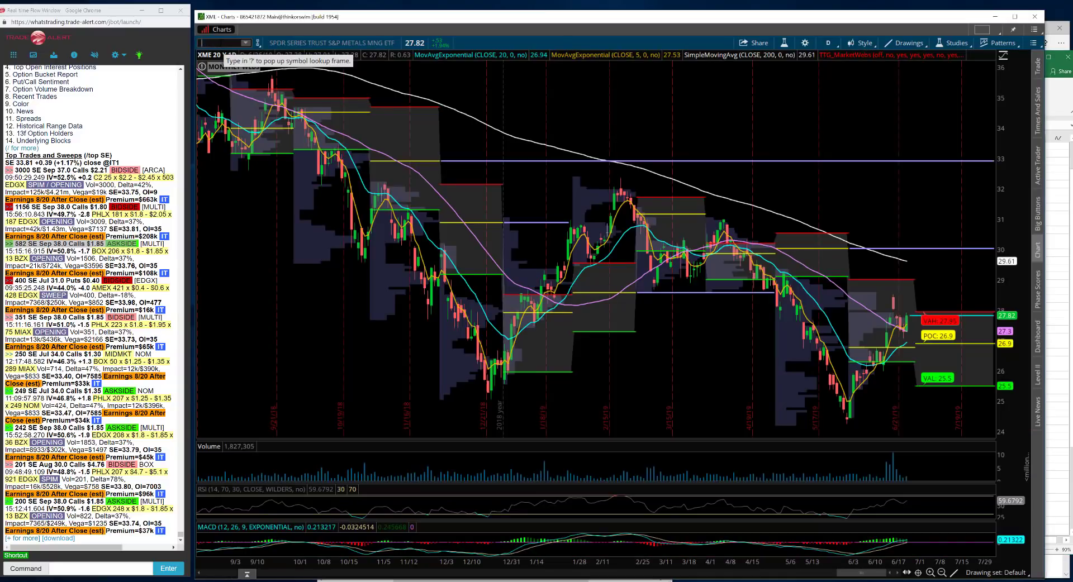
pyautogui.press('Return')
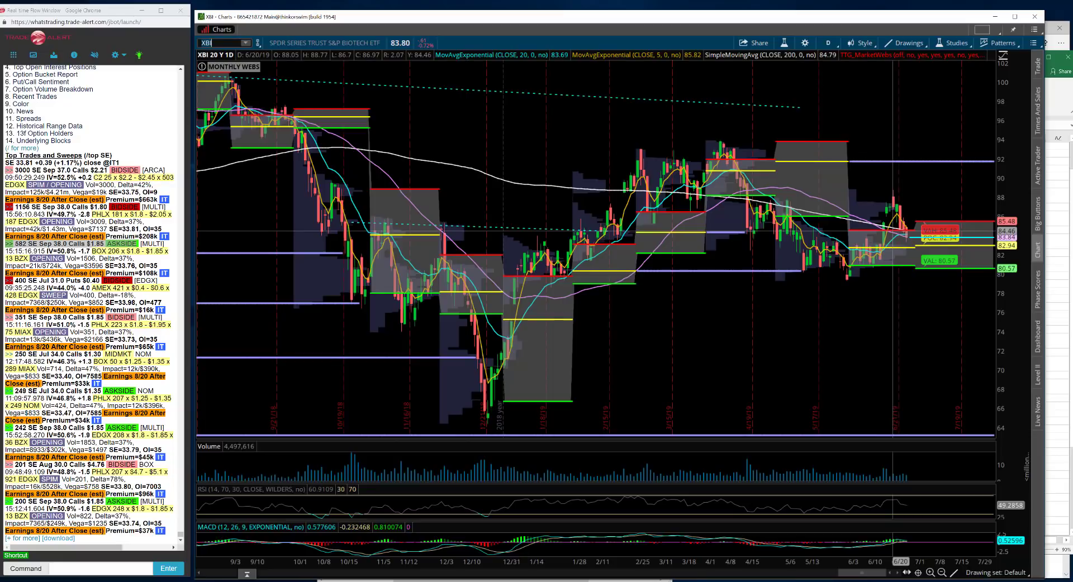
# Step: Bring ETF Watch List1 forward, scroll to the top and check the Gold row's formula in N9
pyautogui.moveTo(254, 580)
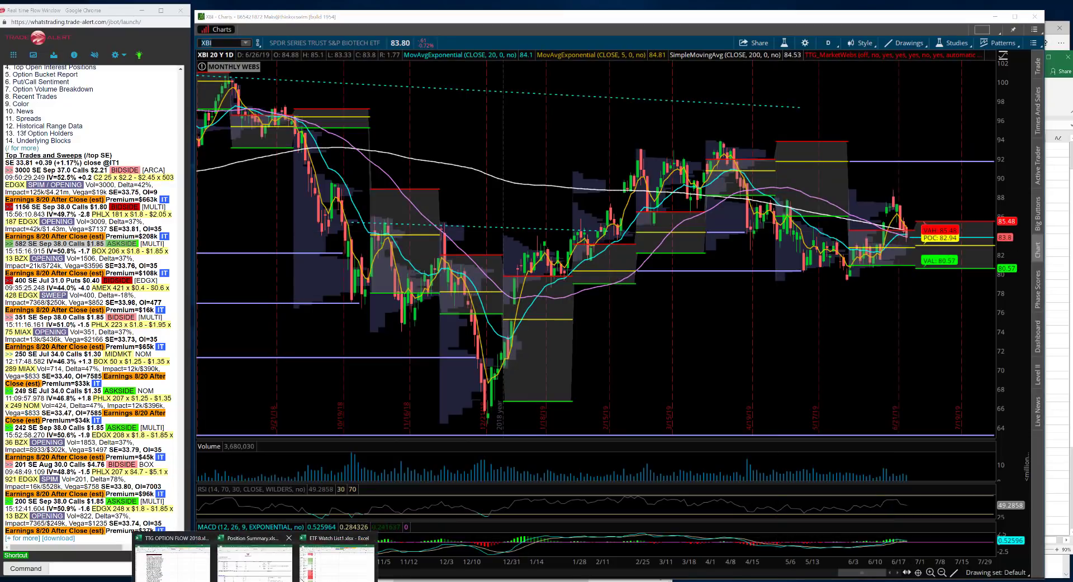
pyautogui.click(334, 561)
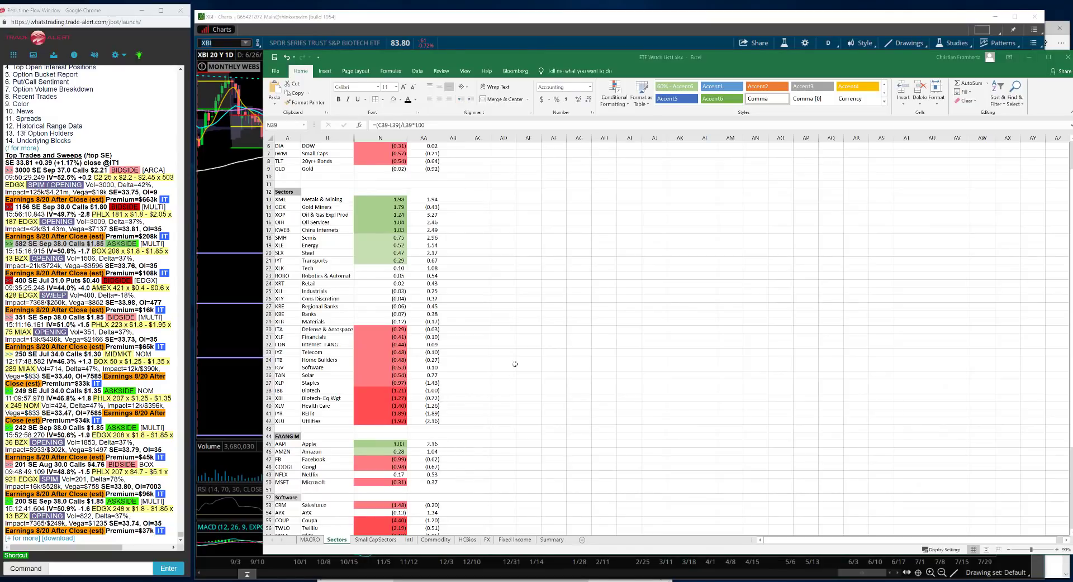
pyautogui.scroll(2, 511, 362)
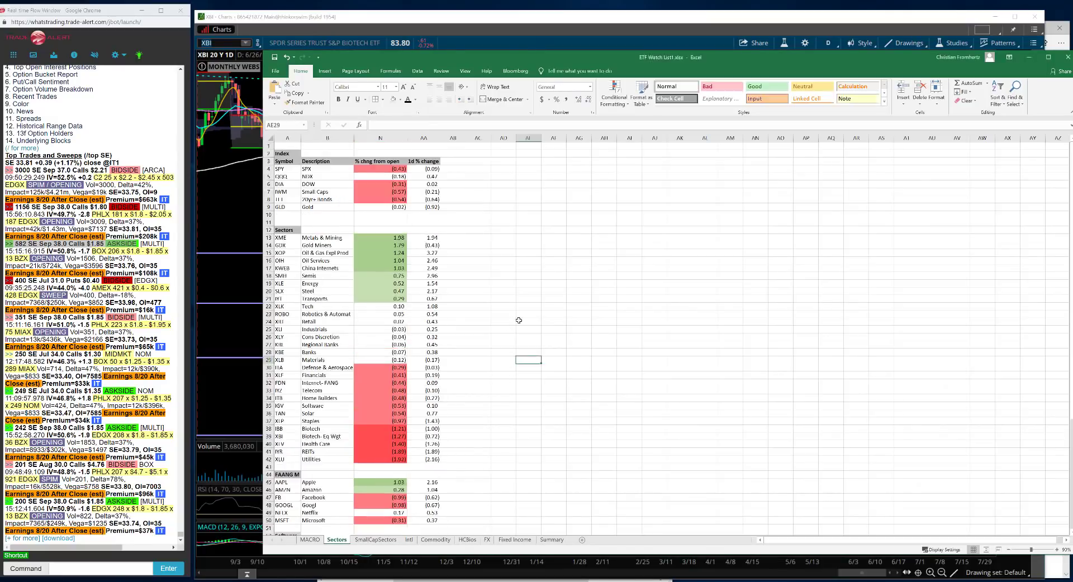
pyautogui.click(516, 322)
pyautogui.click(390, 207)
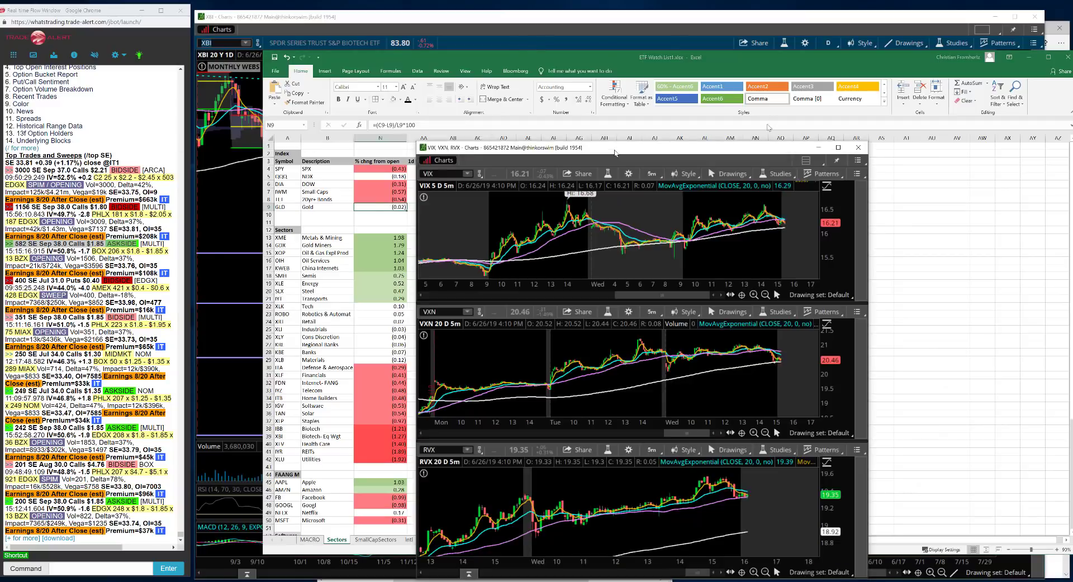
pyautogui.moveTo(605, 142); pyautogui.dragTo(442, 100)
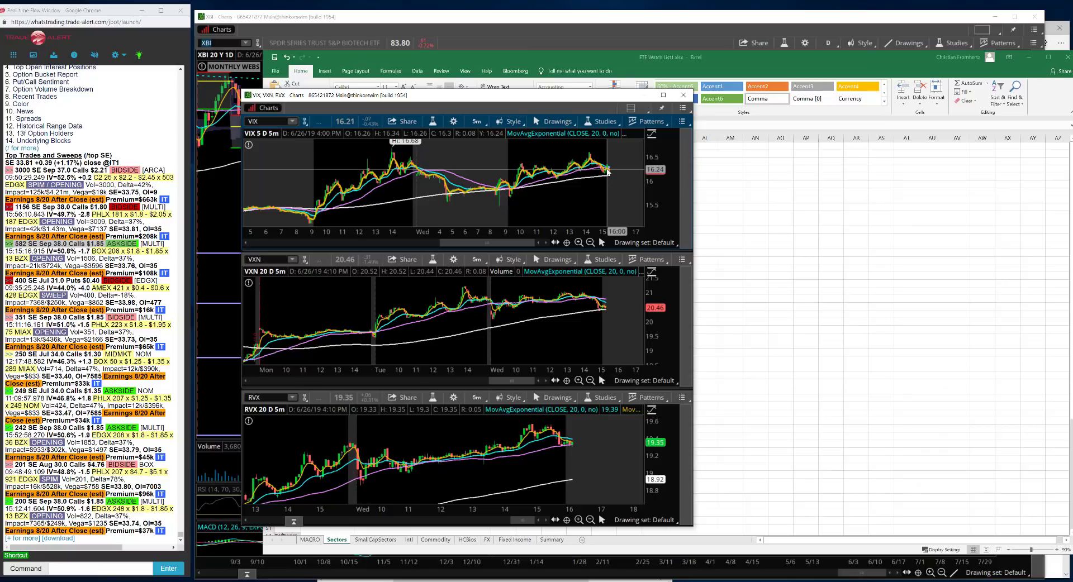
pyautogui.hotkey('alt', 'Tab')
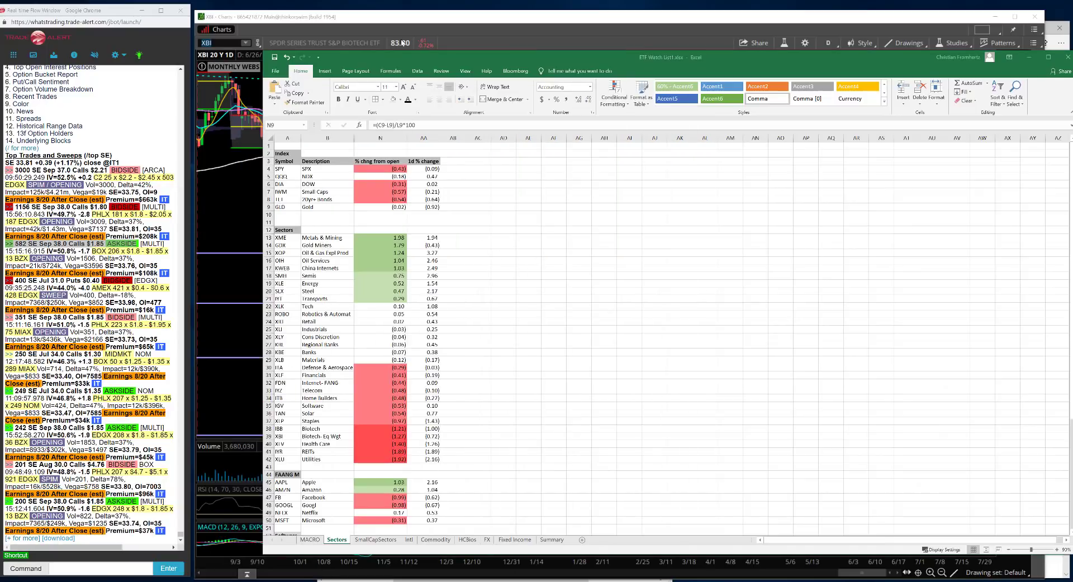
pyautogui.click(378, 21)
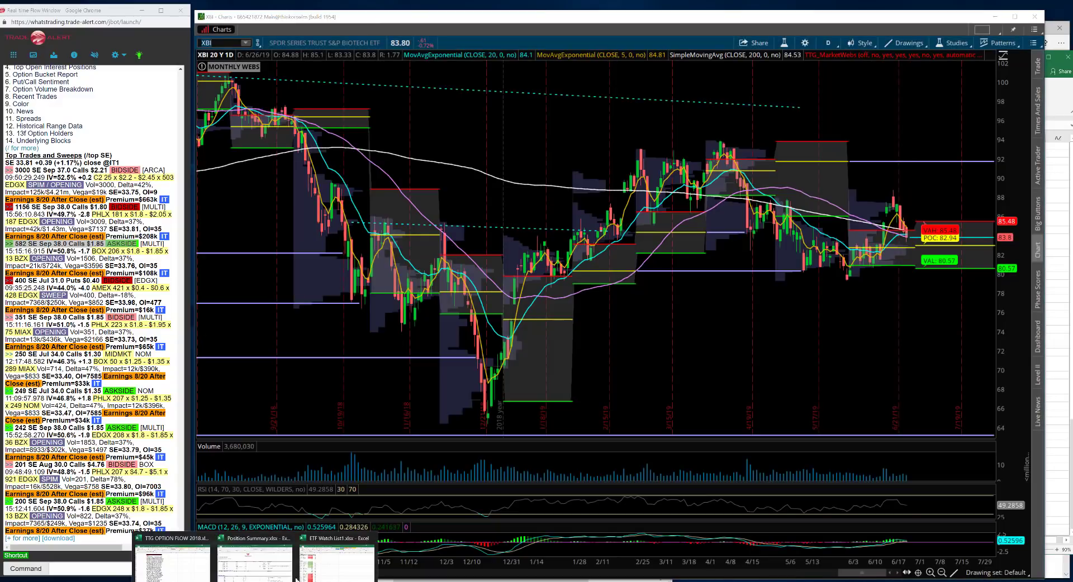
pyautogui.click(335, 556)
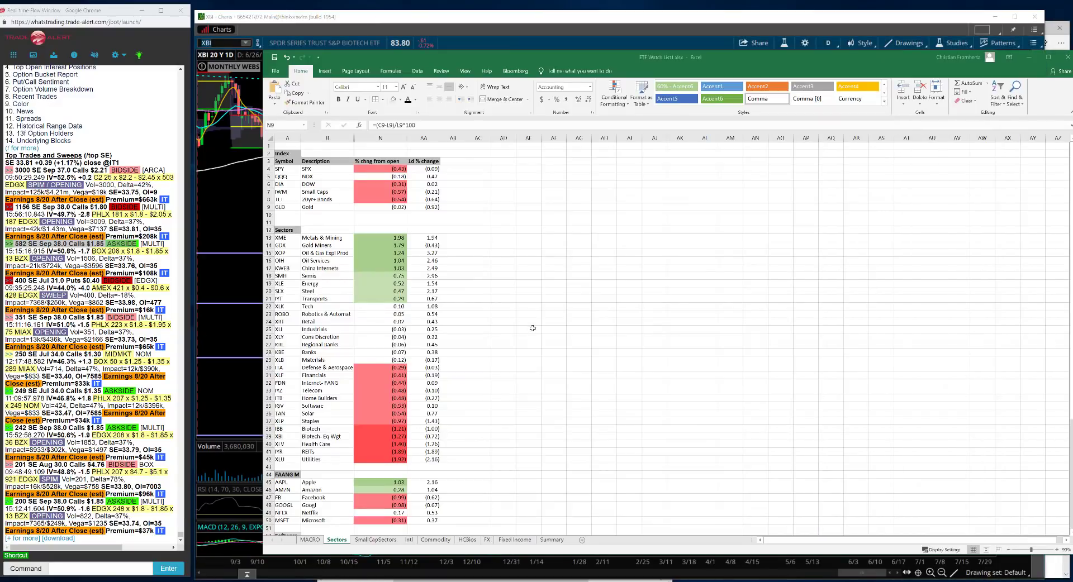
pyautogui.click(436, 374)
pyautogui.click(364, 244)
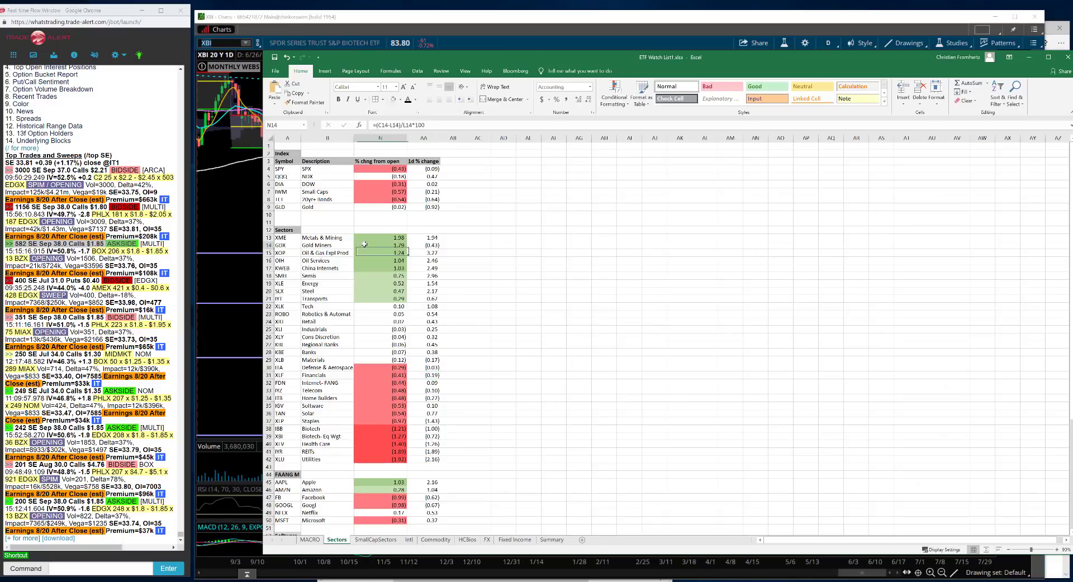
pyautogui.moveTo(282, 238); pyautogui.dragTo(434, 462)
pyautogui.click(531, 413)
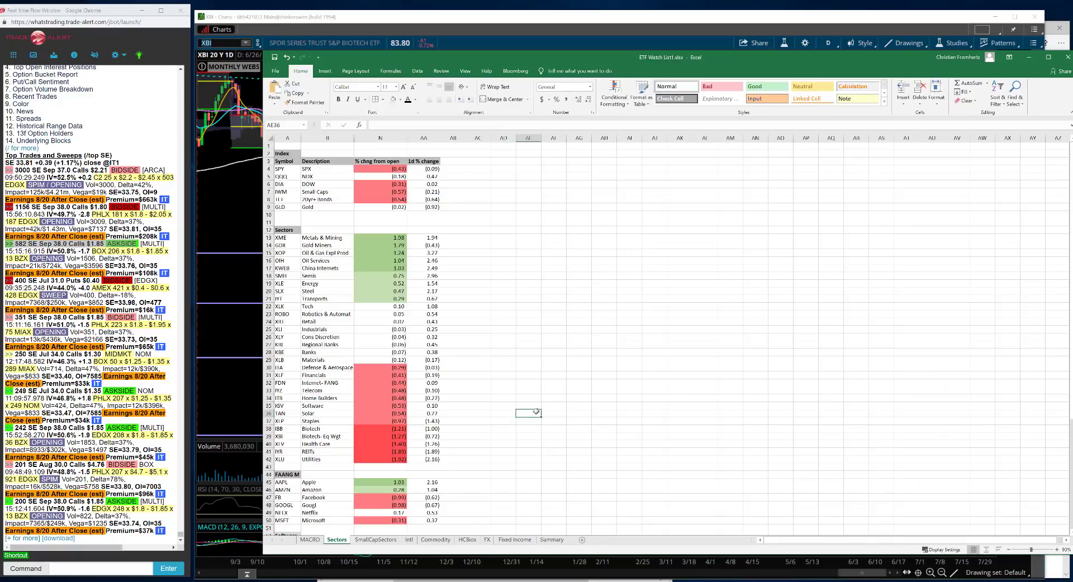
pyautogui.click(377, 238)
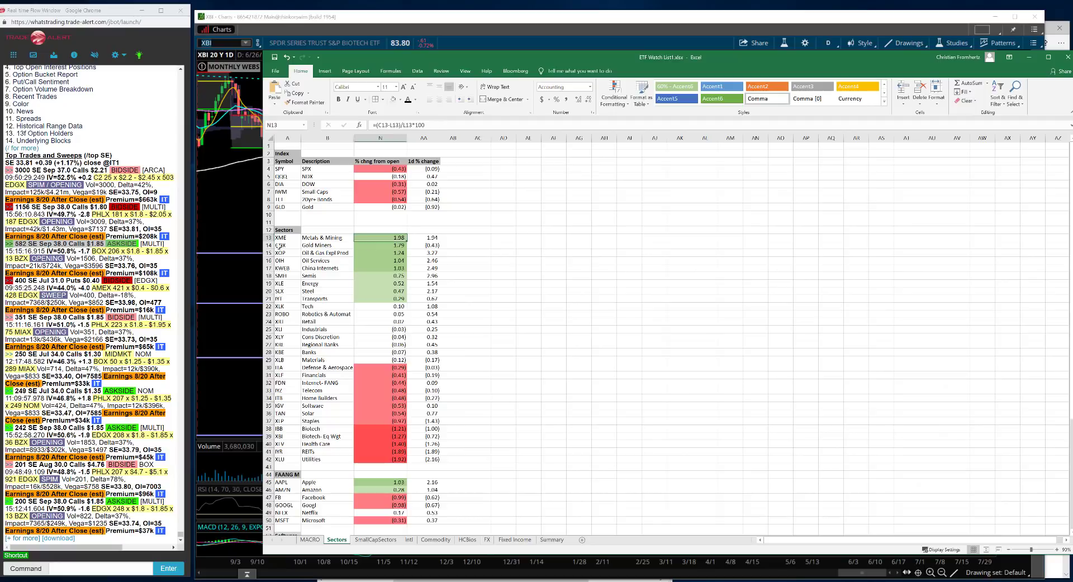
pyautogui.moveTo(279, 246); pyautogui.dragTo(404, 248)
pyautogui.click(422, 246)
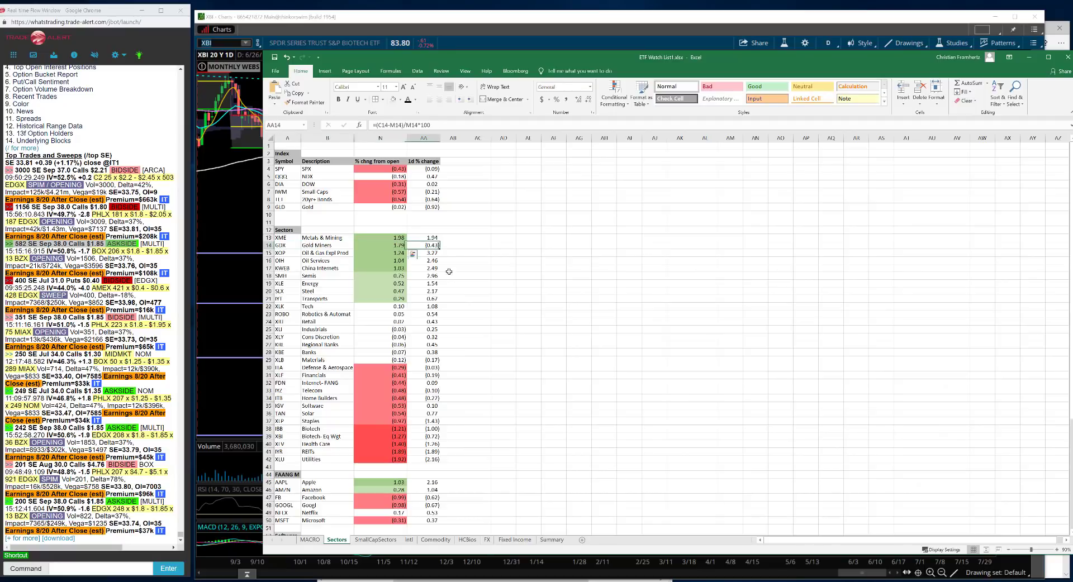
pyautogui.click(395, 245)
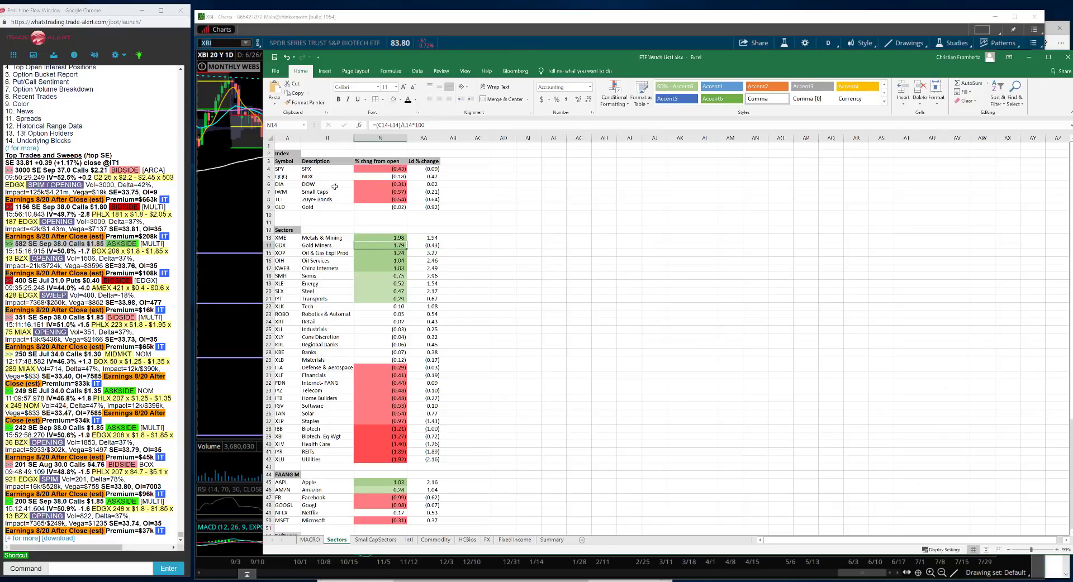
pyautogui.click(395, 237)
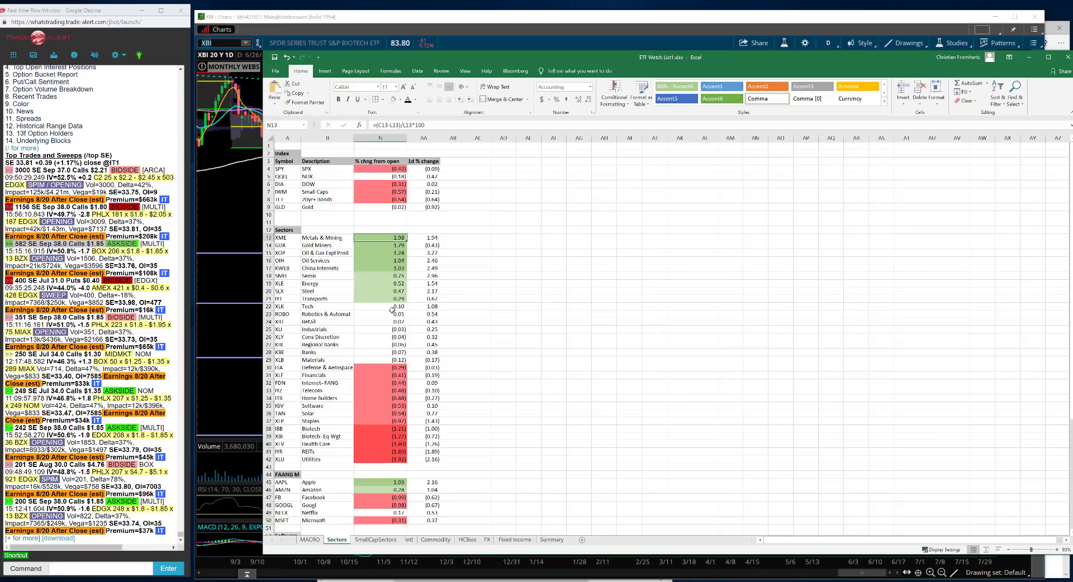
pyautogui.click(435, 245)
pyautogui.click(386, 247)
pyautogui.click(389, 252)
pyautogui.click(395, 352)
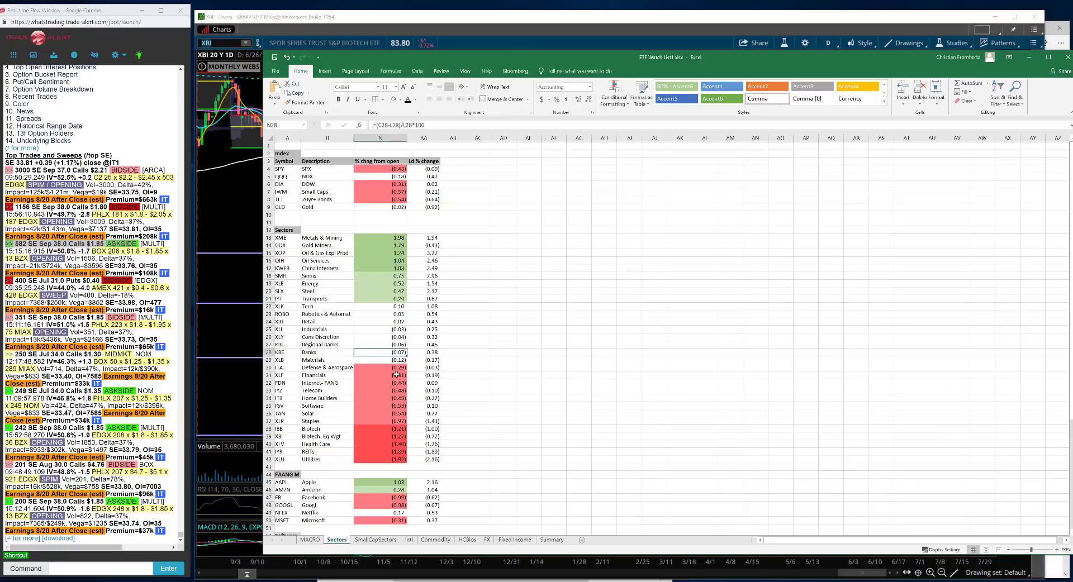
pyautogui.click(503, 329)
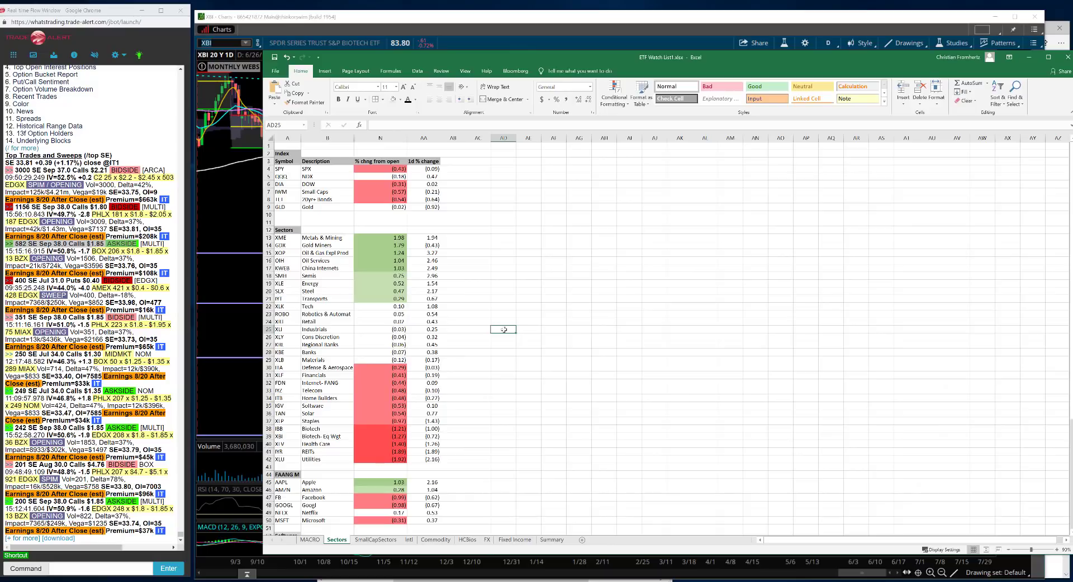
pyautogui.click(389, 375)
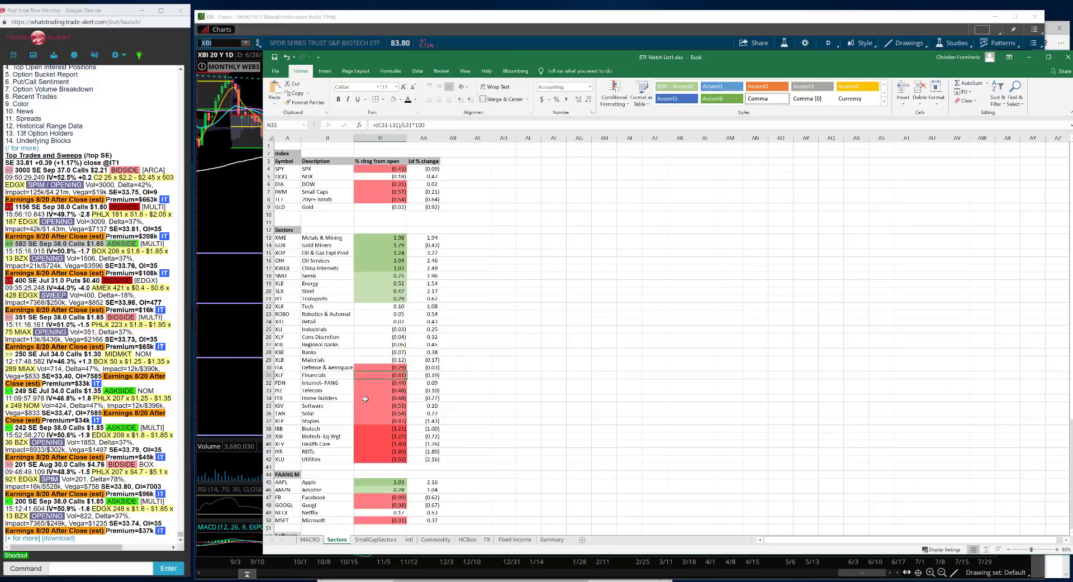
pyautogui.click(366, 444)
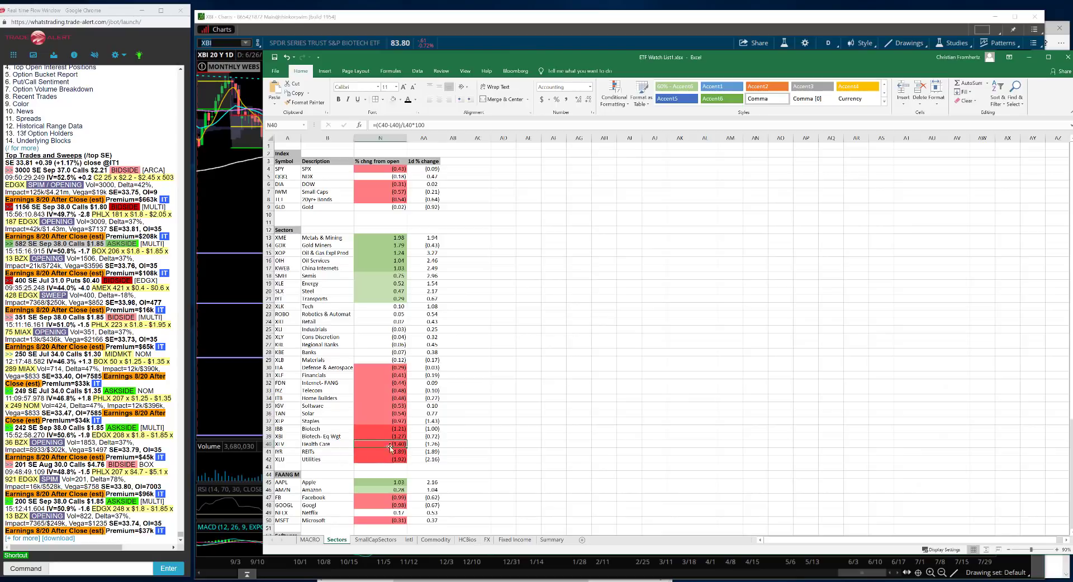
pyautogui.moveTo(286, 444); pyautogui.dragTo(399, 472)
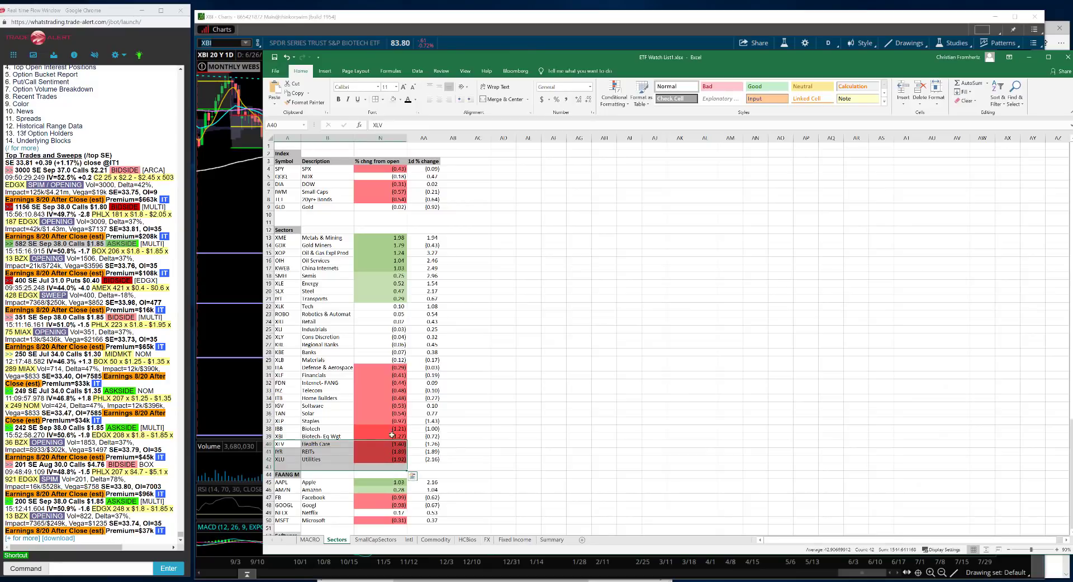
pyautogui.click(398, 405)
pyautogui.moveTo(286, 404); pyautogui.dragTo(398, 398)
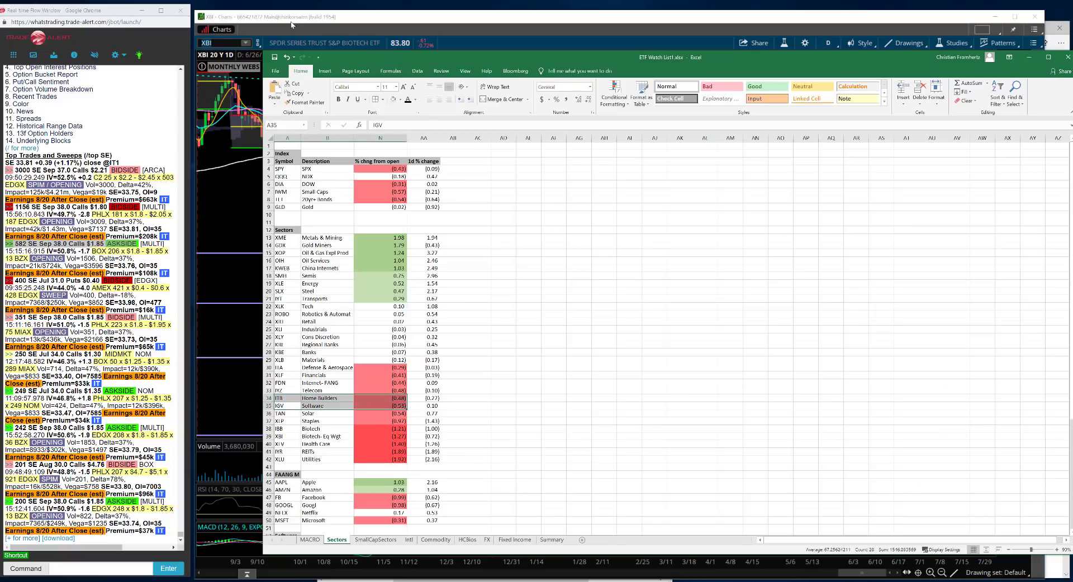
# Step: Check the Software percent-change formula and highlight the Software rows from Salesforce downward
pyautogui.click(580, 389)
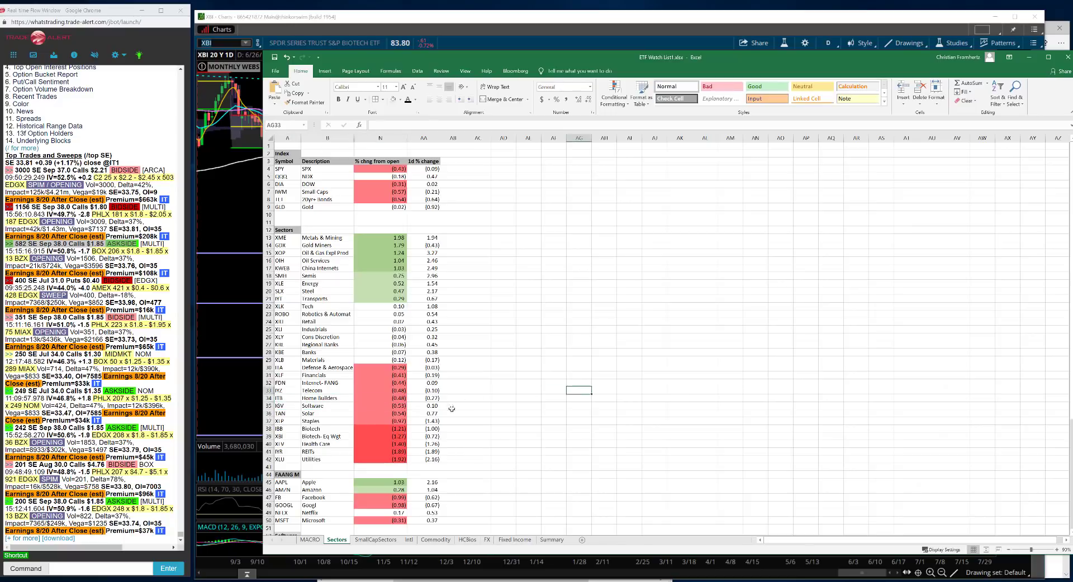
pyautogui.click(391, 405)
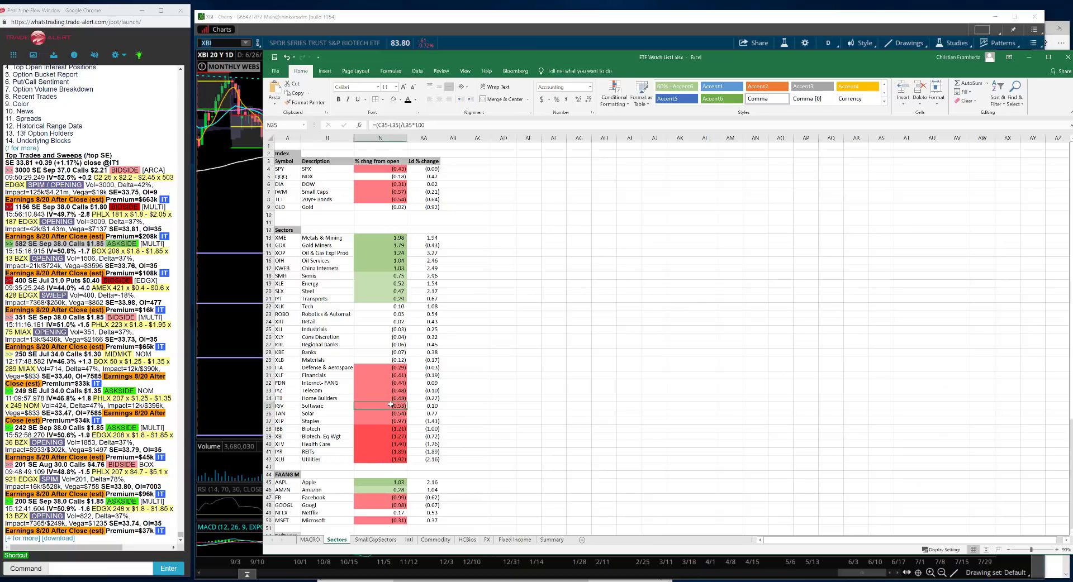
pyautogui.scroll(-2, 583, 418)
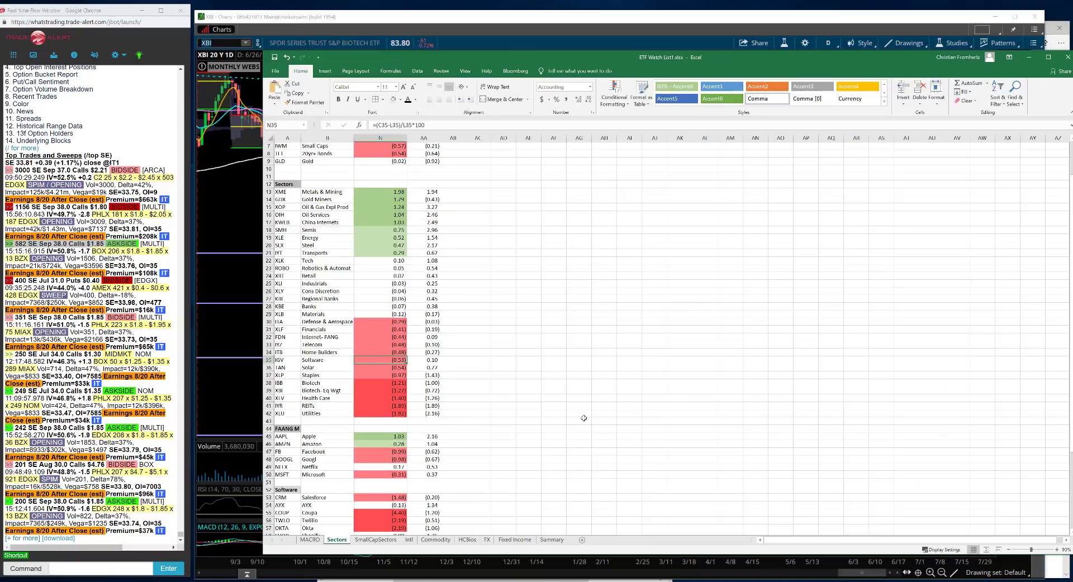
pyautogui.scroll(-3, 583, 418)
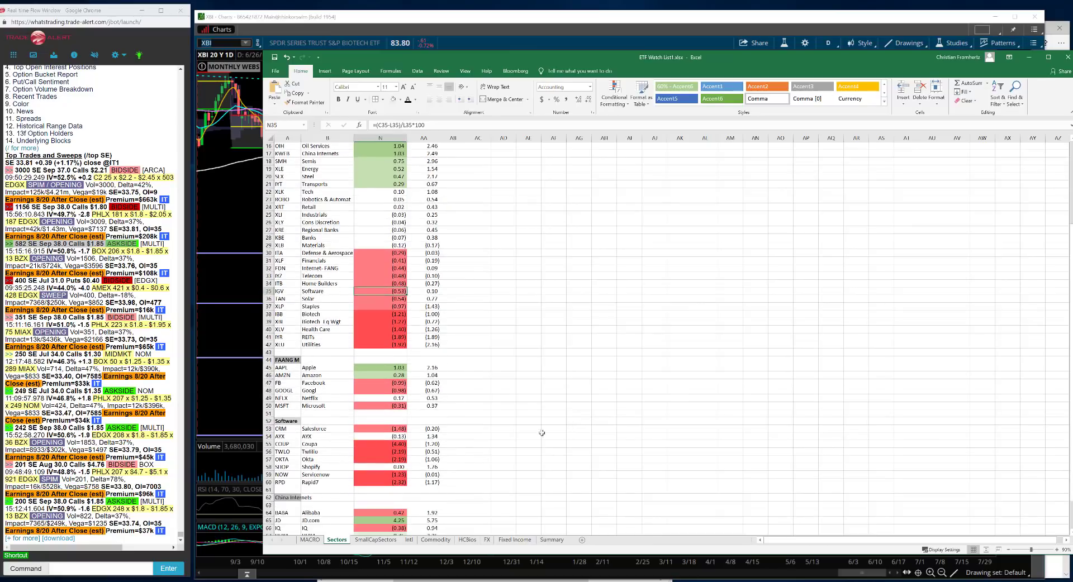
pyautogui.click(395, 430)
pyautogui.moveTo(389, 452); pyautogui.dragTo(403, 484)
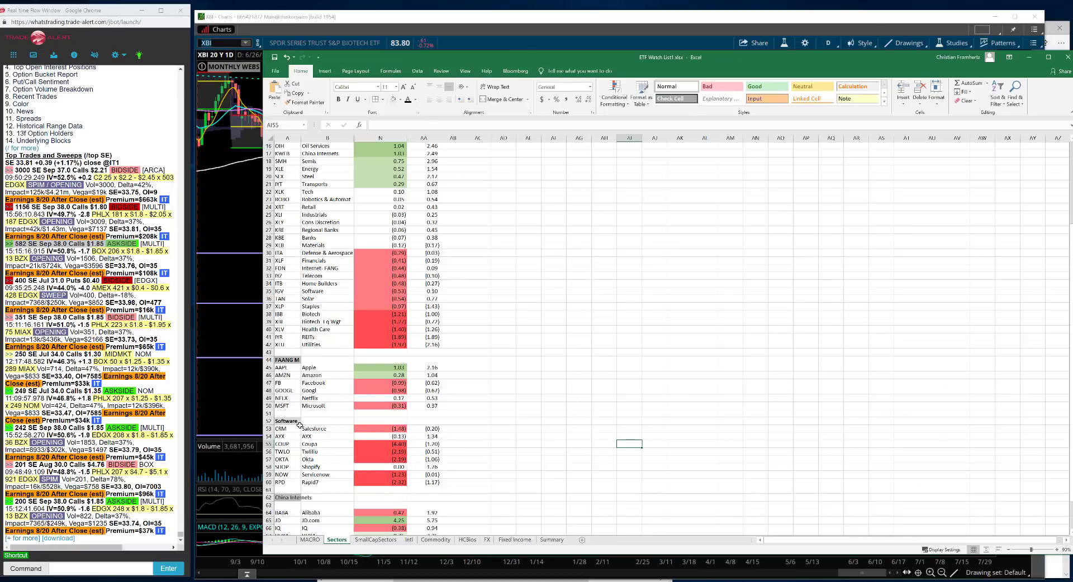
pyautogui.moveTo(280, 429); pyautogui.dragTo(397, 482)
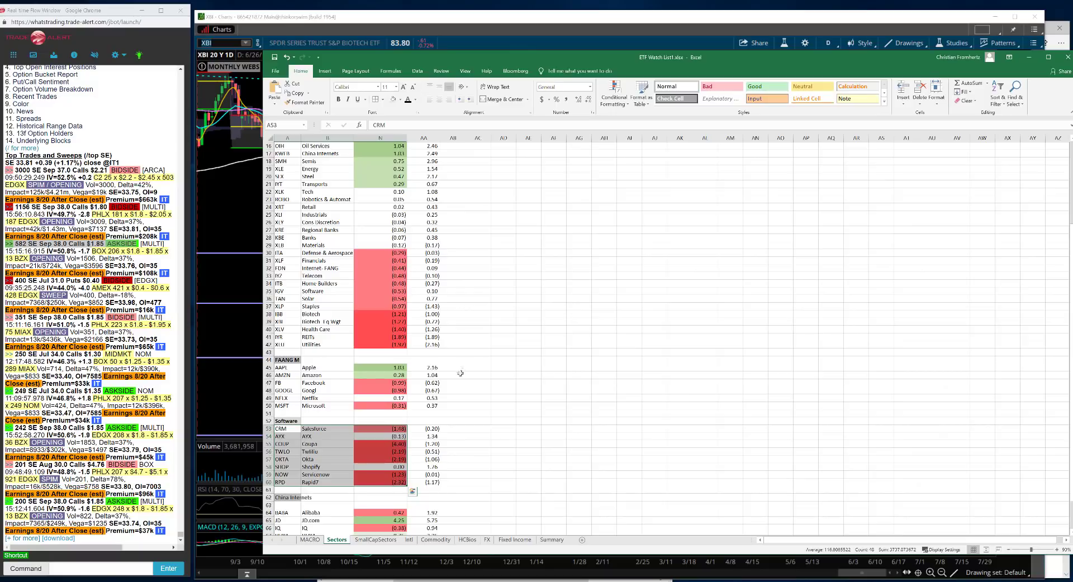
pyautogui.click(528, 443)
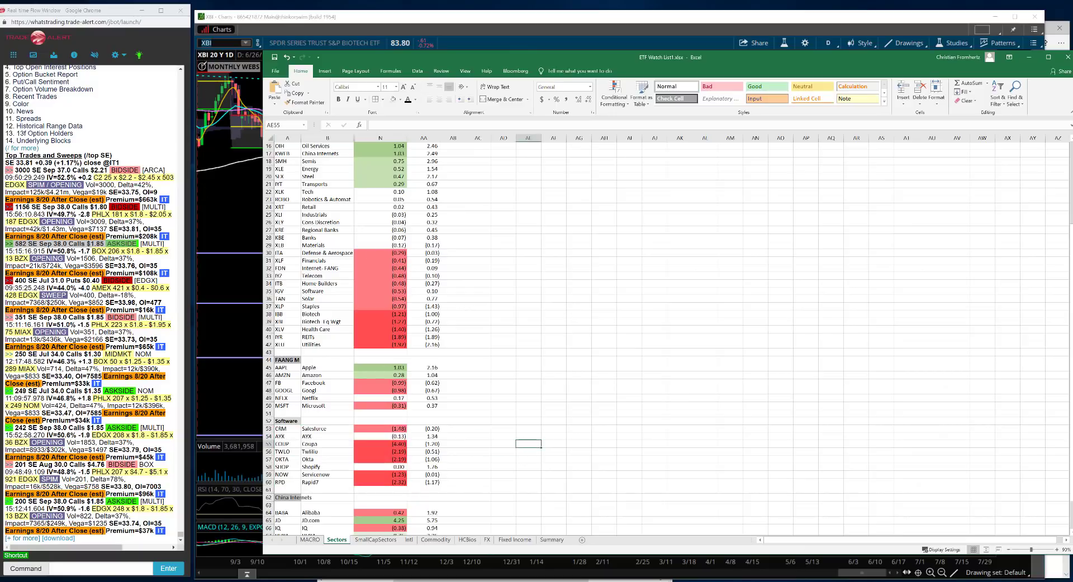
# Step: Load ServiceNow (NOW) on the thinkorswim chart with a 20 D : 5m time frame
pyautogui.hotkey('alt', 'Tab')
pyautogui.click(212, 42)
pyautogui.press('BackSpace')
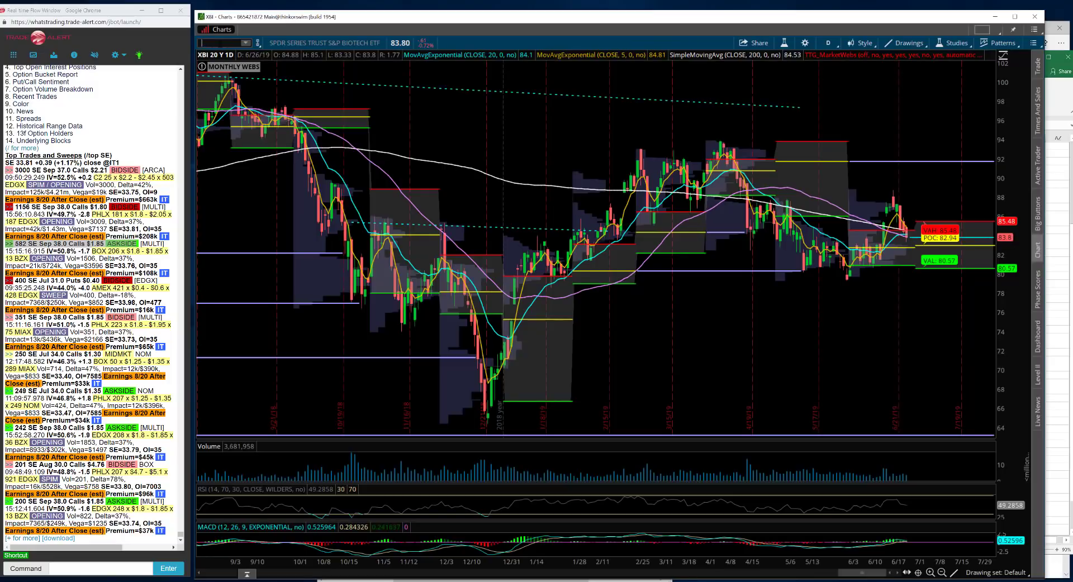
pyautogui.write('NOW')
pyautogui.press('Return')
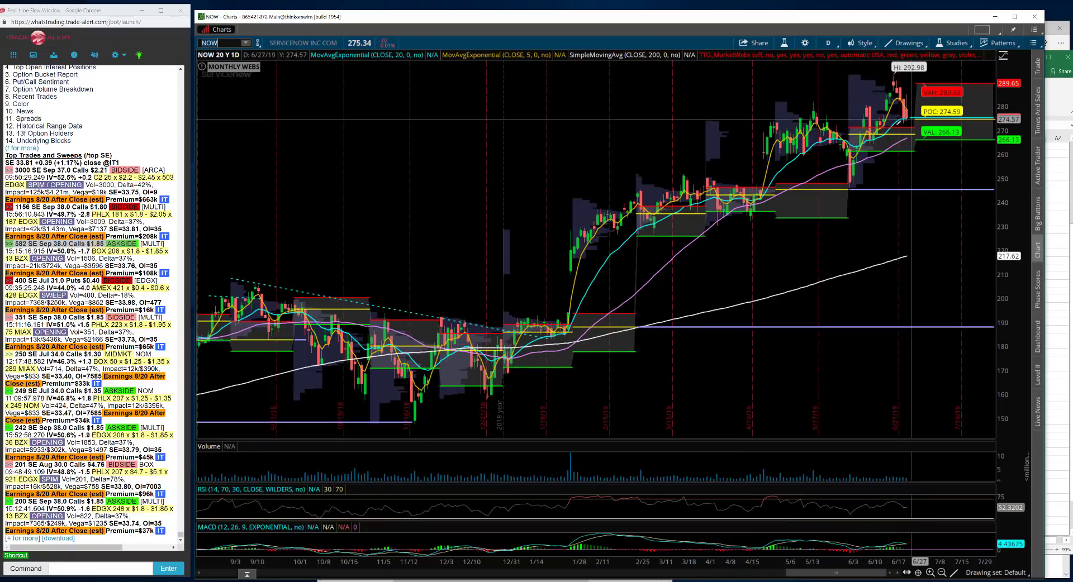
pyautogui.click(828, 43)
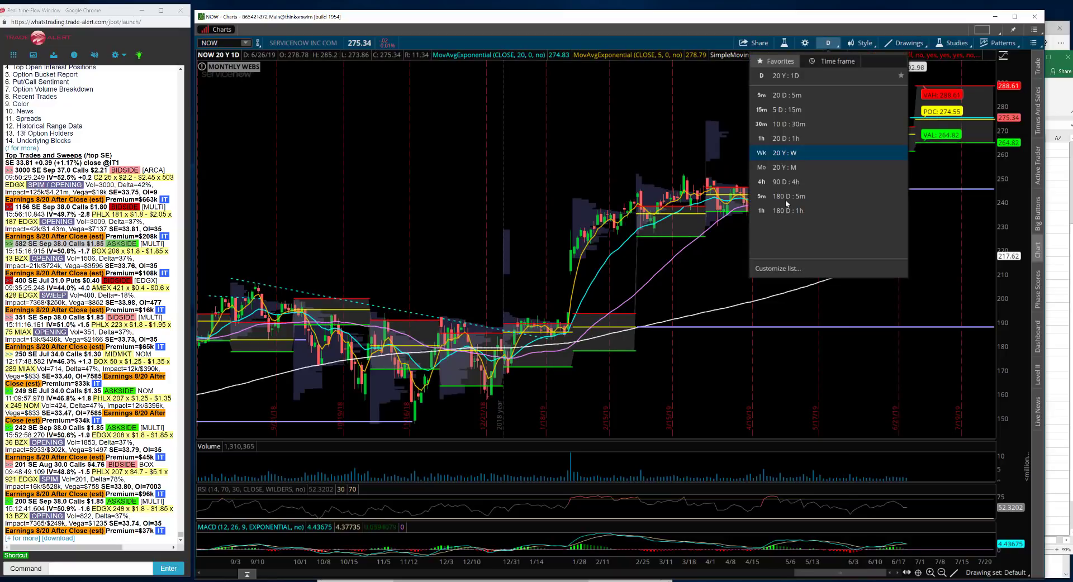
pyautogui.click(778, 97)
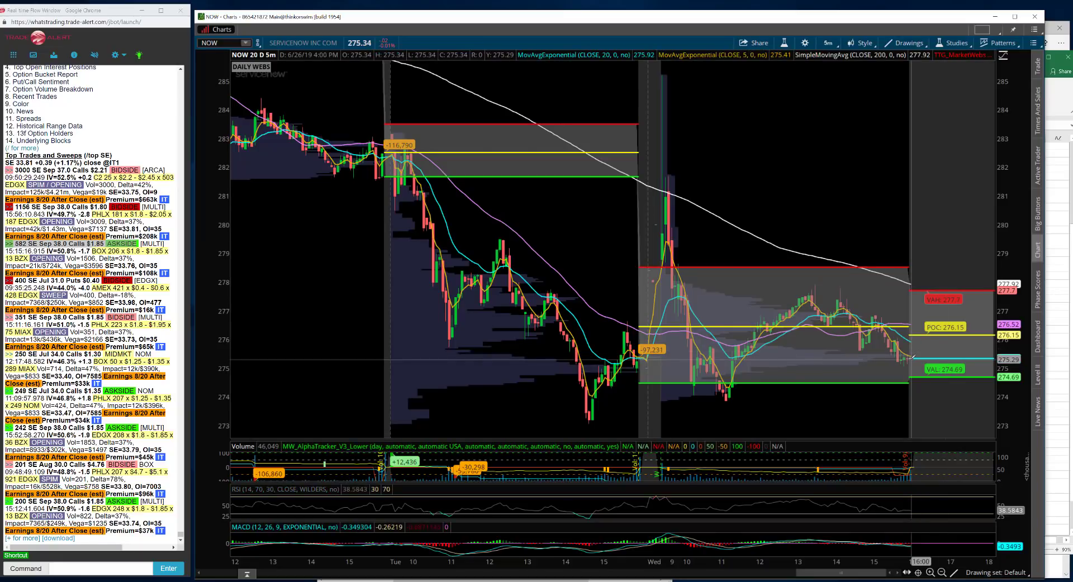
# Step: Zoom out to the full 20-day range, then zoom into the Wednesday-to-Monday prices
pyautogui.click(942, 572)
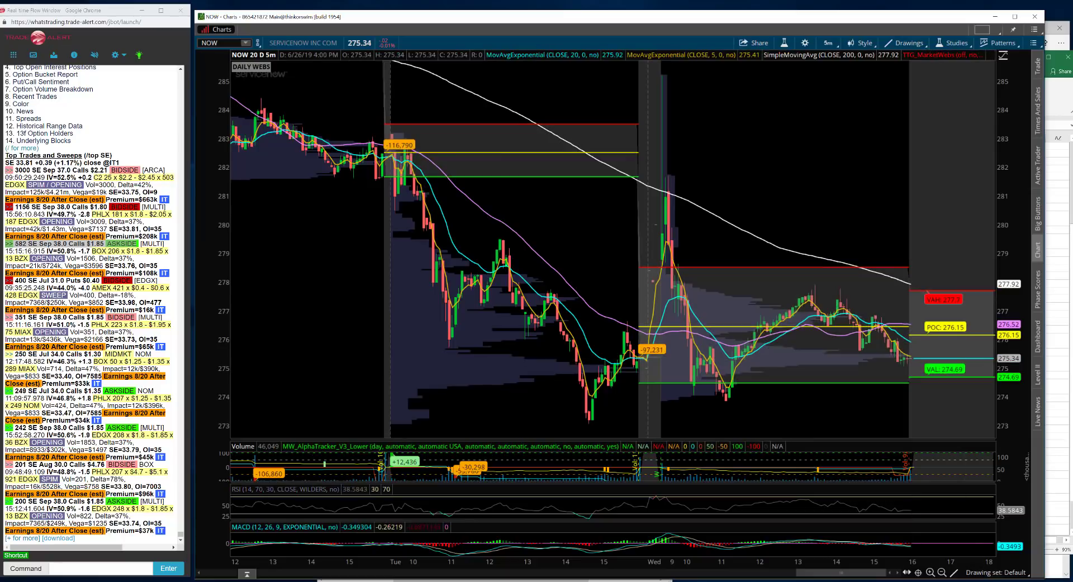
pyautogui.click(942, 572)
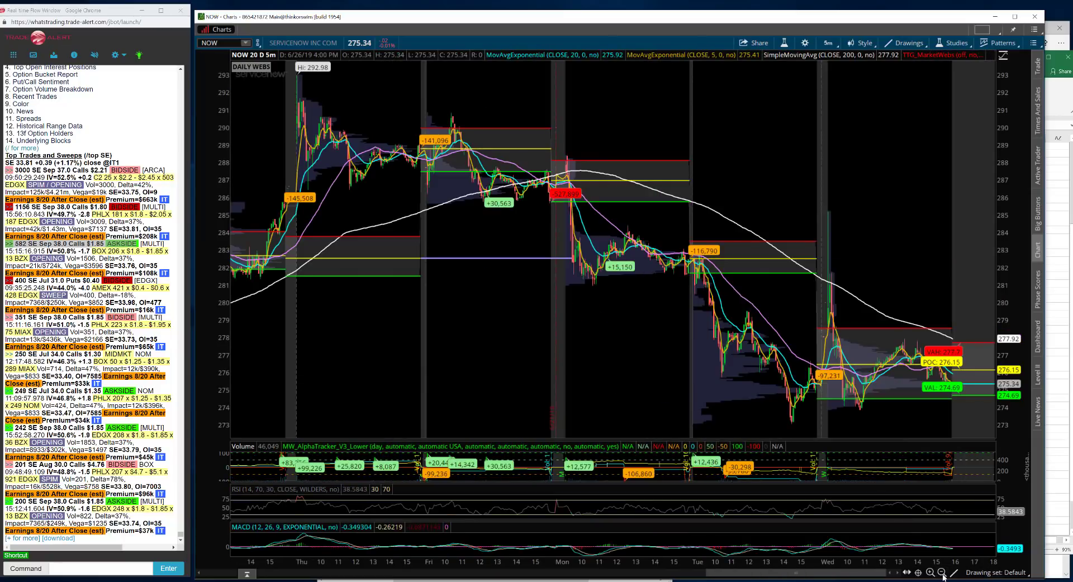
pyautogui.click(941, 573)
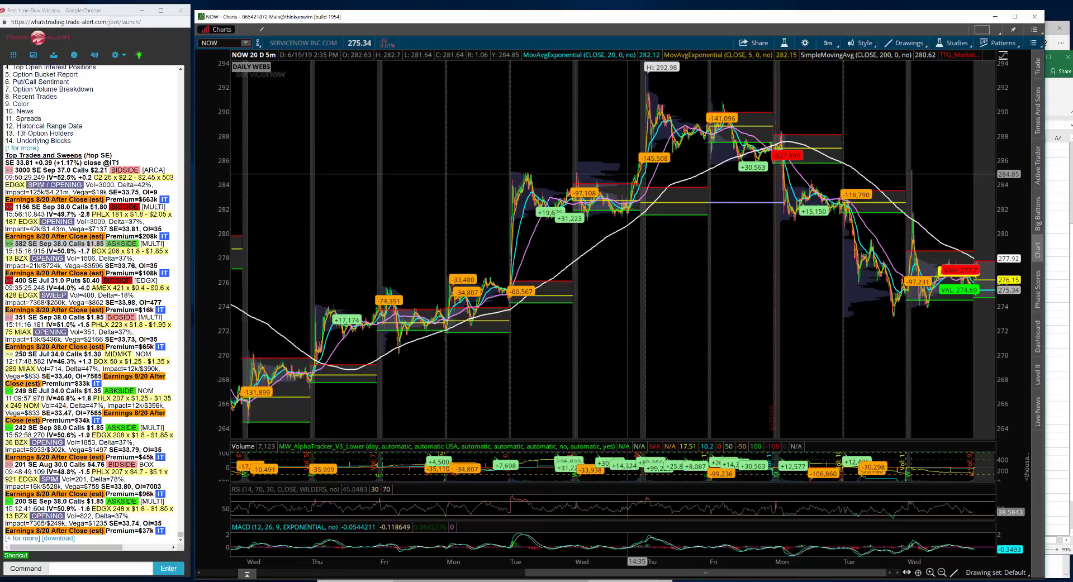
pyautogui.click(209, 42)
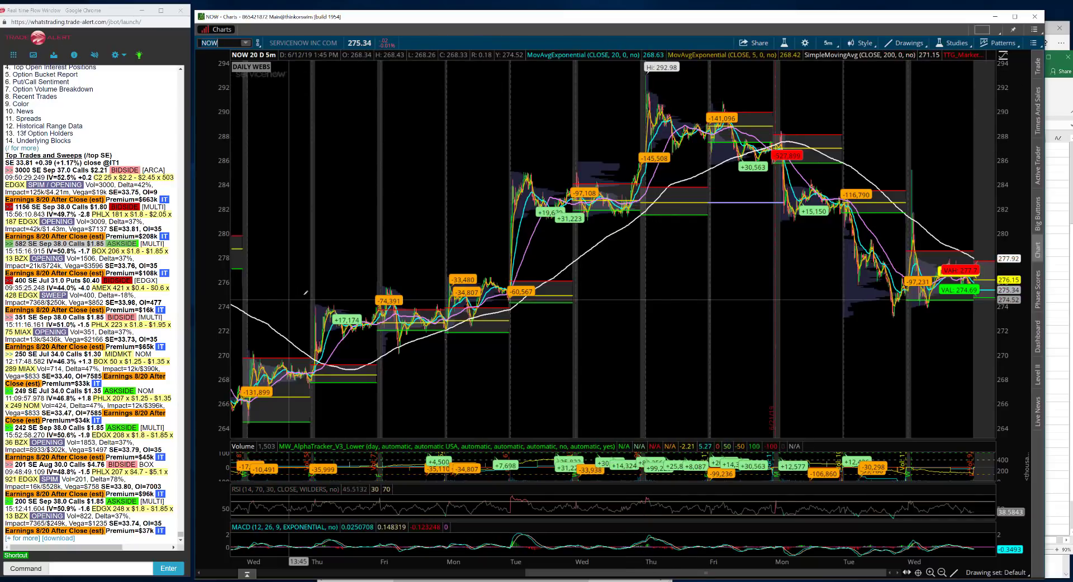
pyautogui.moveTo(279, 300); pyautogui.dragTo(493, 301)
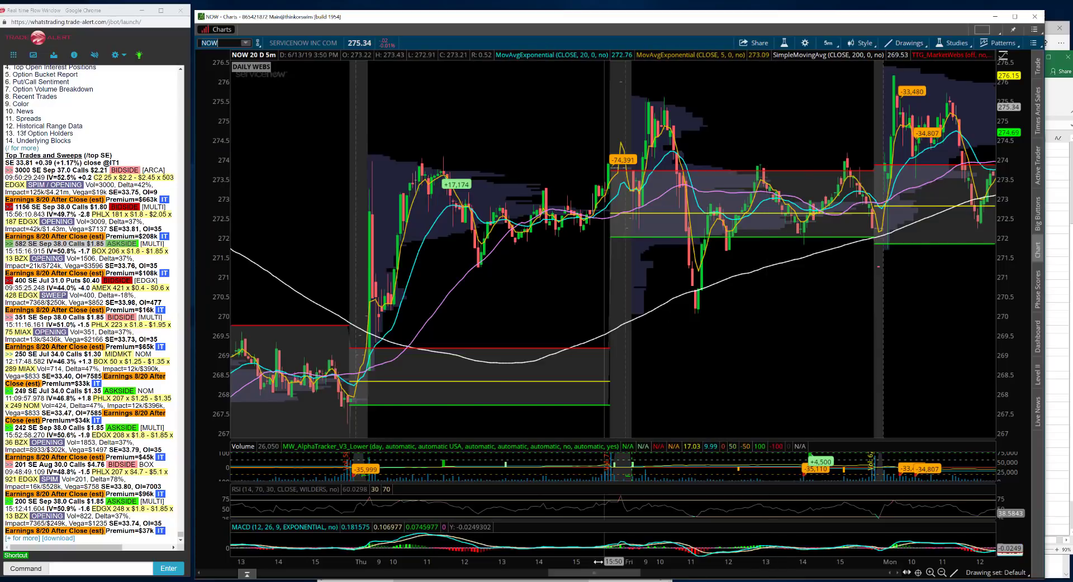
pyautogui.moveTo(622, 580); pyautogui.dragTo(729, 579)
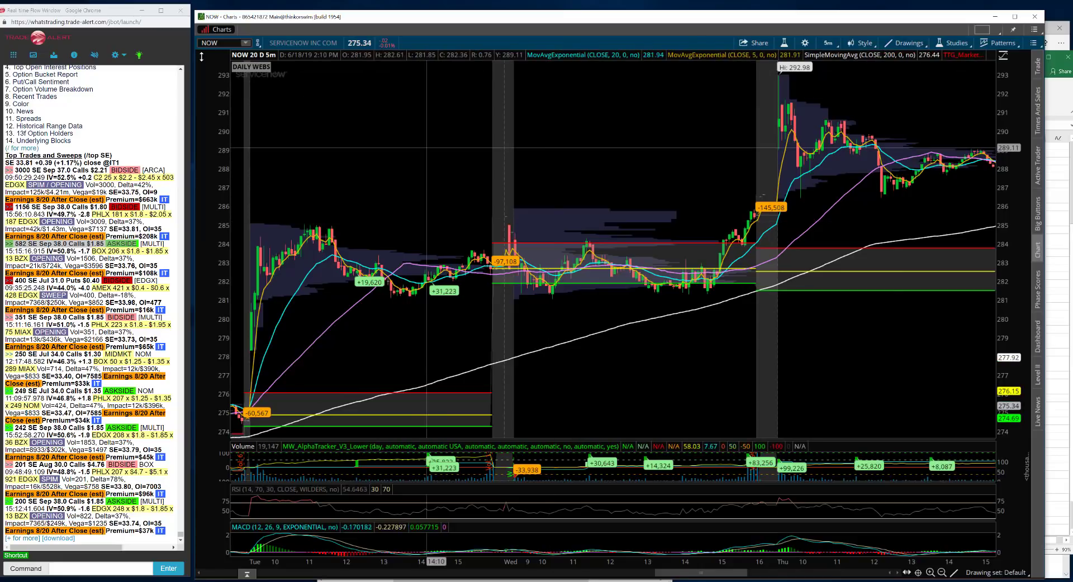
pyautogui.click(208, 42)
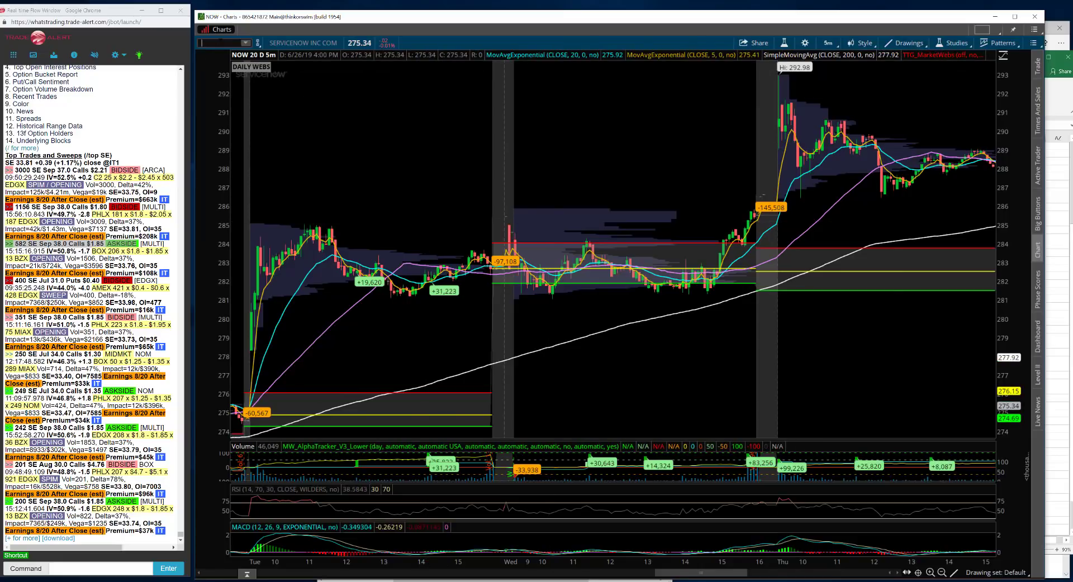
# Step: Load Twilio (TWLO) on the chart, correcting the mistyped ticker
pyautogui.write('TEWLO')
pyautogui.press('Return')
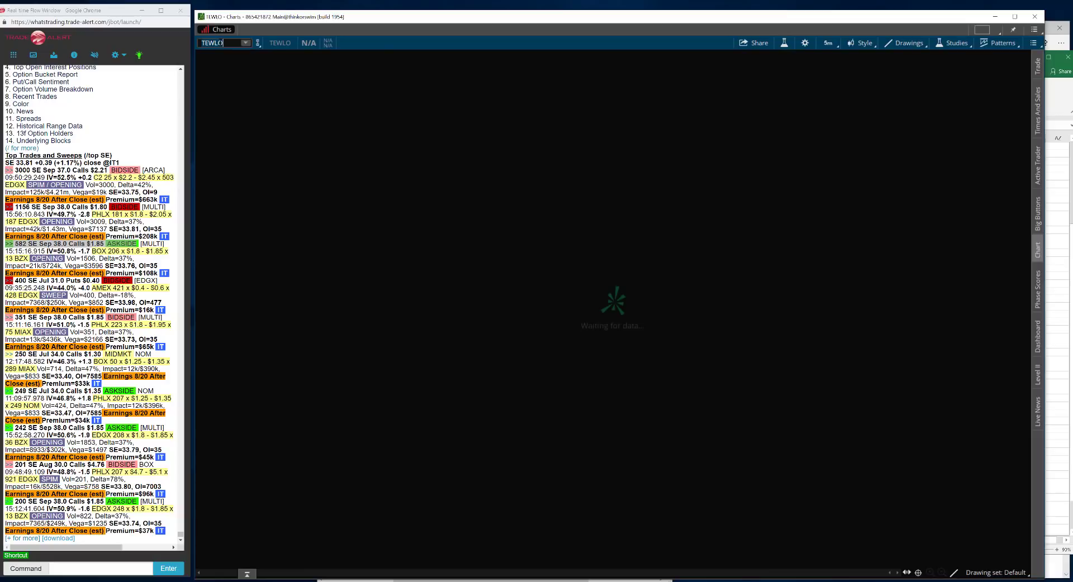
pyautogui.write('WLO')
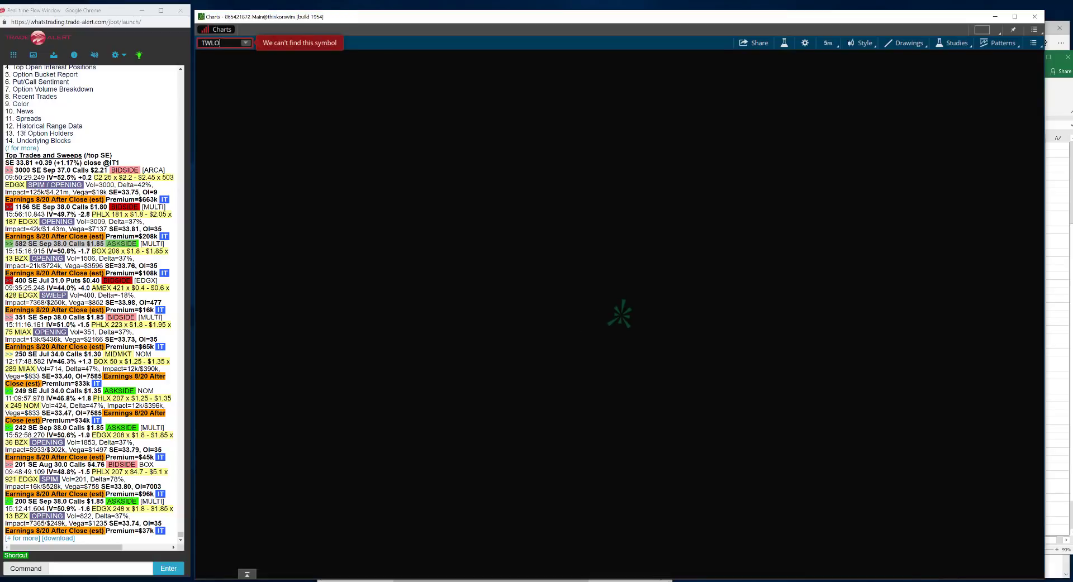
pyautogui.press('Return')
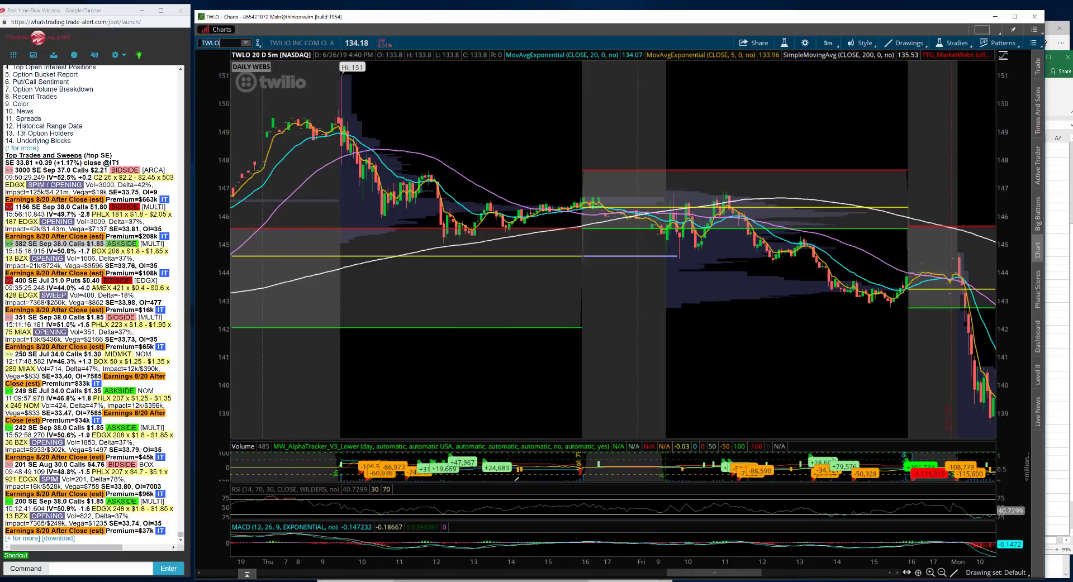
# Step: Scroll the TWLO chart to the latest bars and zoom out to the full range
pyautogui.moveTo(725, 577); pyautogui.dragTo(752, 575)
pyautogui.click(890, 577)
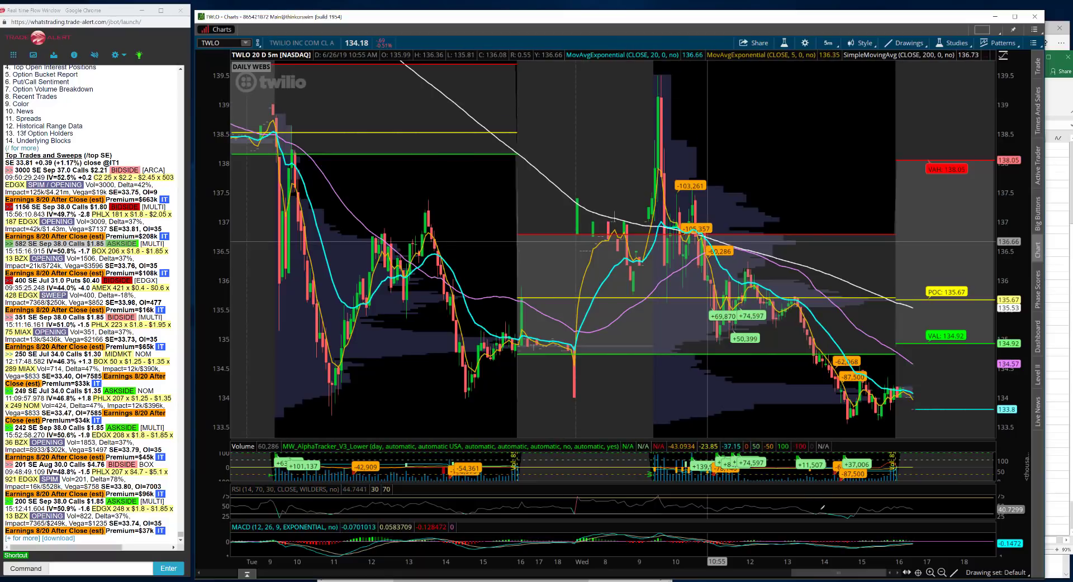
pyautogui.click(941, 573)
pyautogui.click(941, 572)
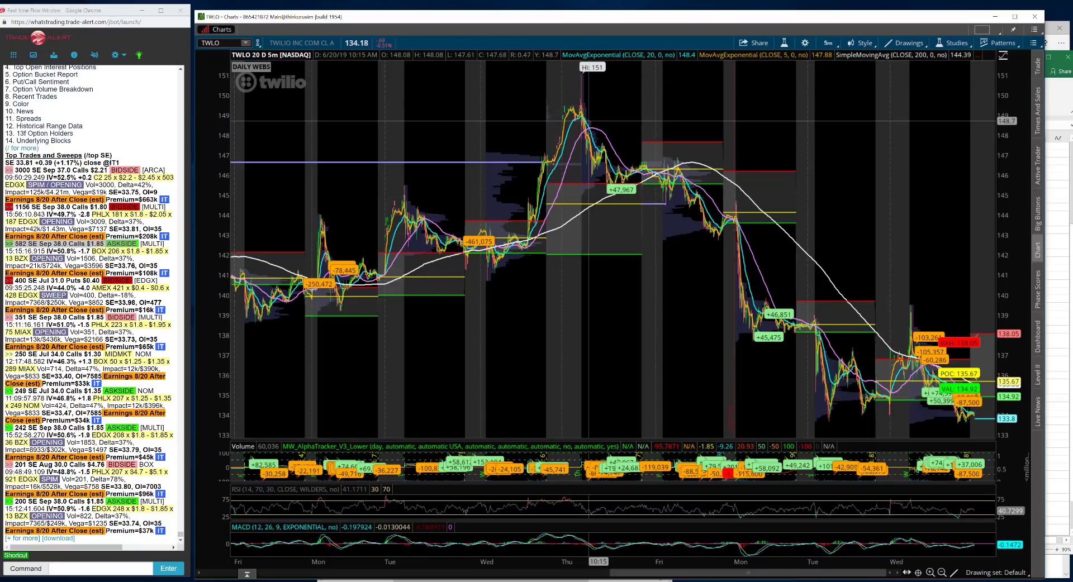
# Step: Zoom the TWLO chart into the Tuesday–Wednesday bars and scroll to the latest session
pyautogui.scroll(2, 828, 578)
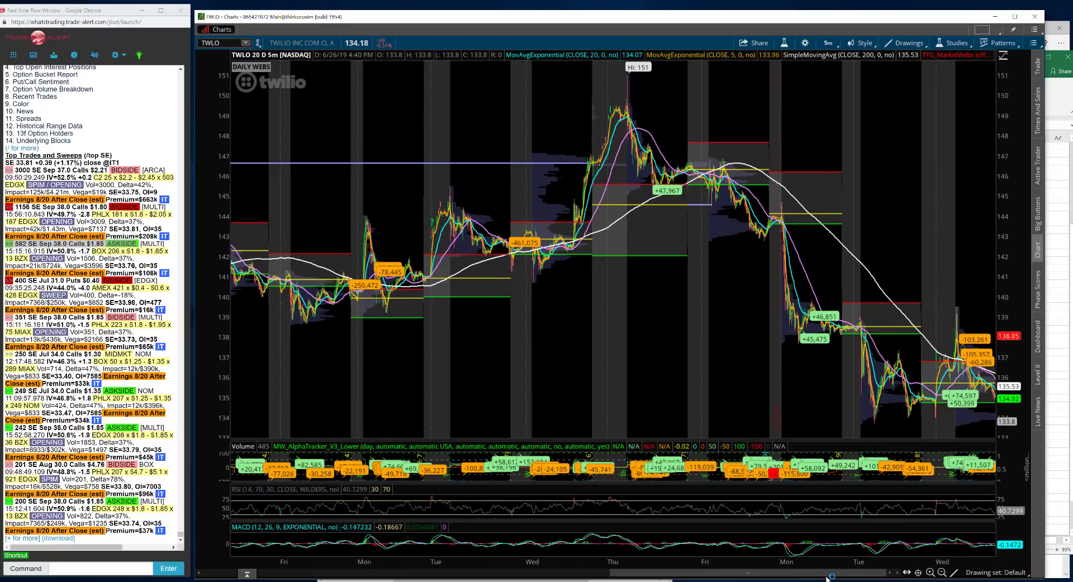
pyautogui.scroll(1, 828, 578)
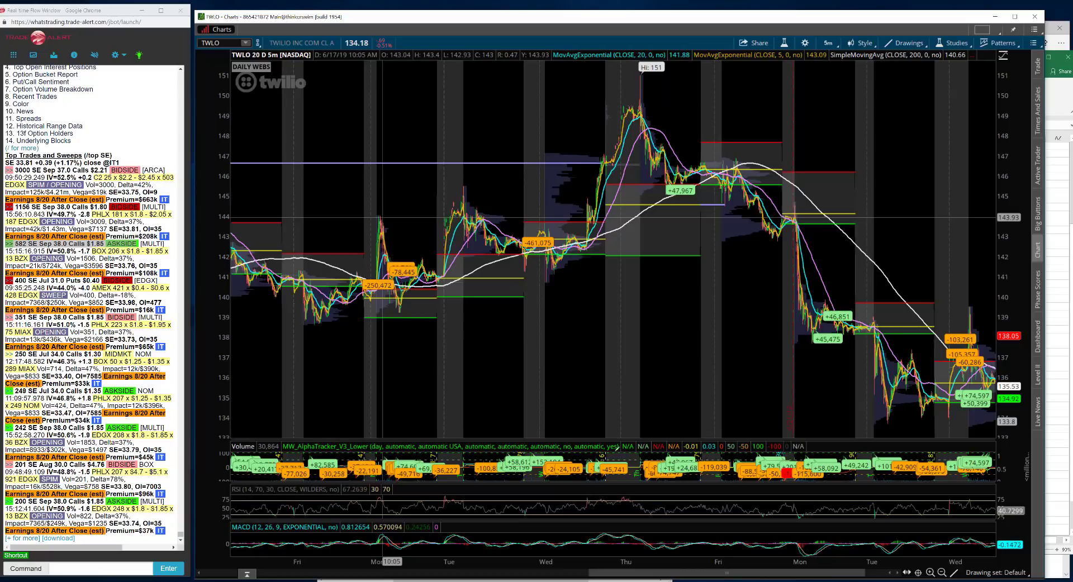
pyautogui.moveTo(856, 302); pyautogui.dragTo(995, 302)
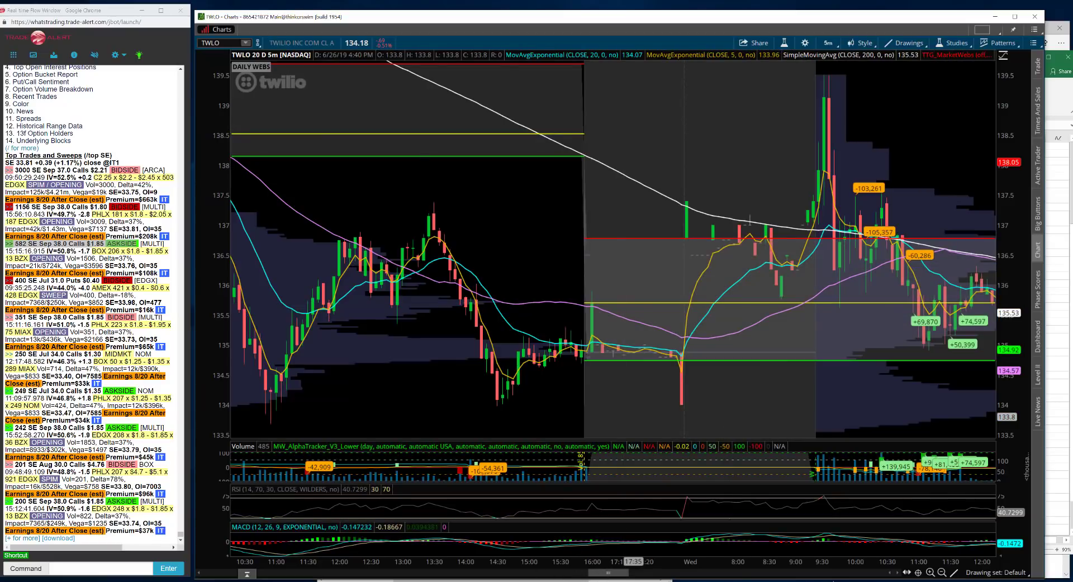
pyautogui.moveTo(608, 573); pyautogui.dragTo(900, 578)
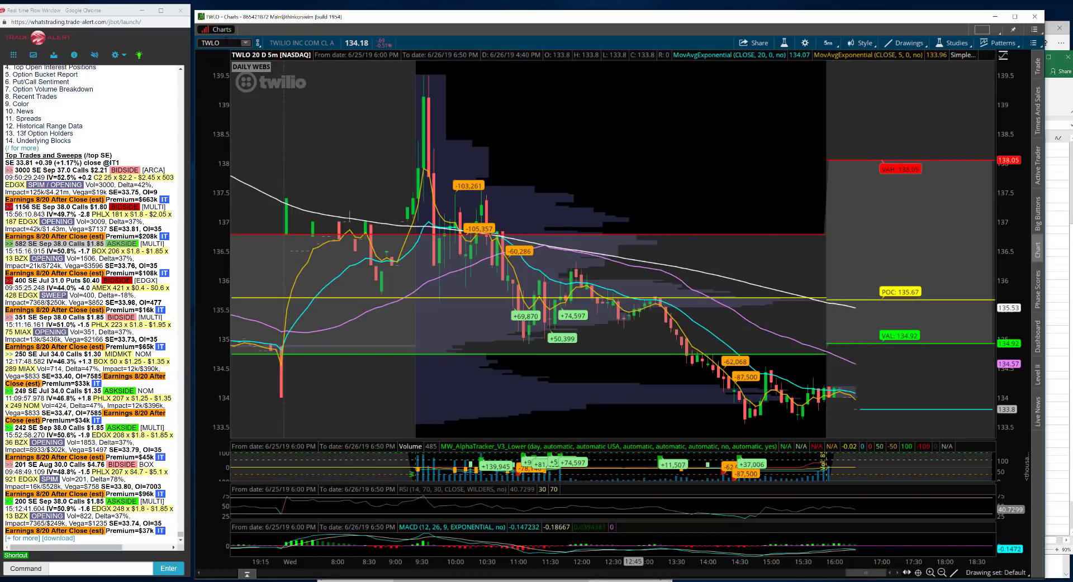
# Step: Load the Roku (ROKU) chart in place of Twilio
pyautogui.click(220, 43)
pyautogui.write('R')
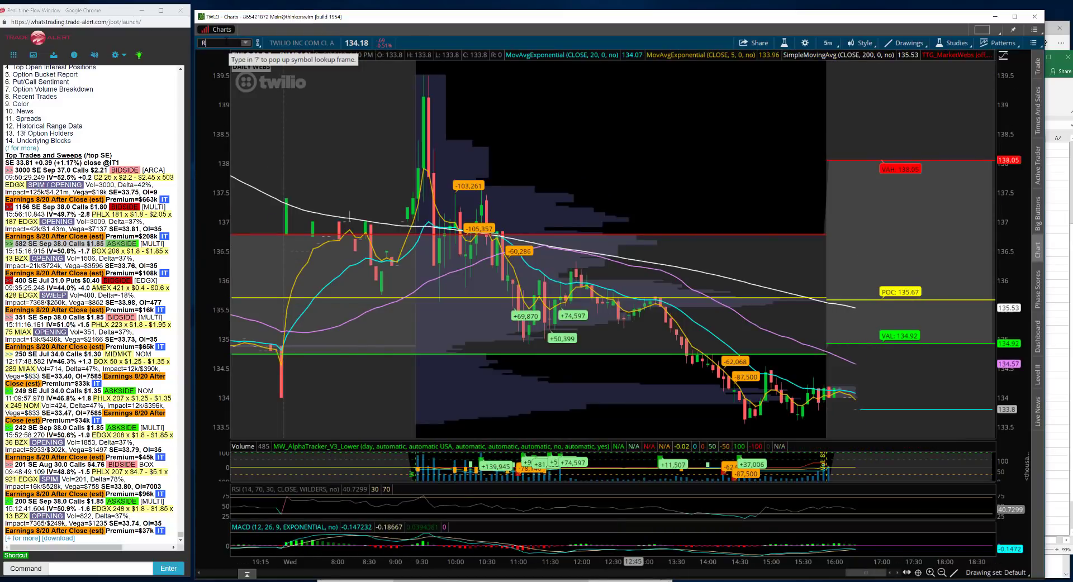
pyautogui.write('OKU')
pyautogui.press('Return')
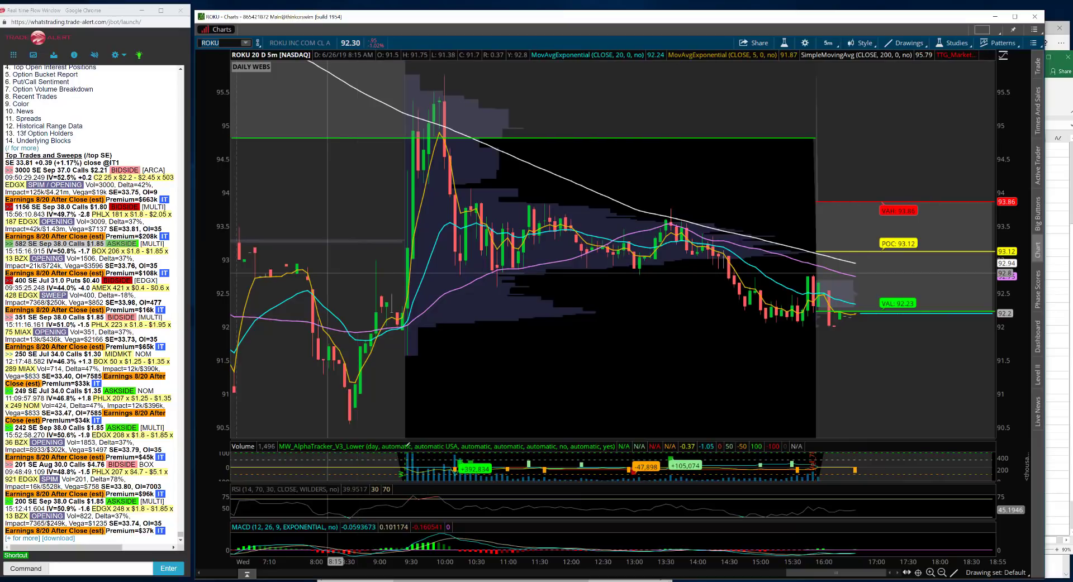
# Step: Zoom out and switch the ROKU chart to 180-day, 1-hour bars
pyautogui.click(941, 572)
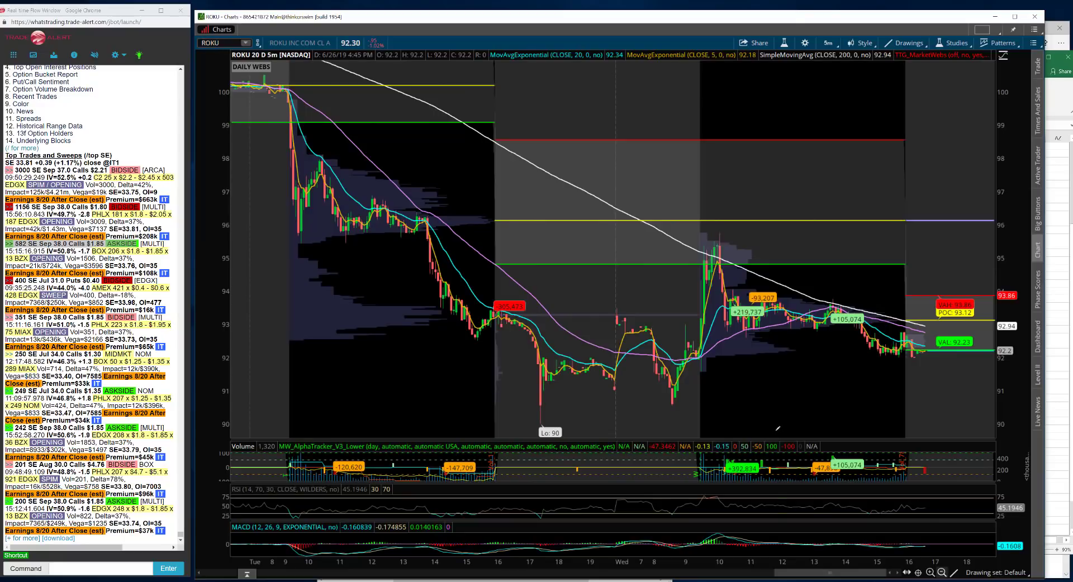
pyautogui.click(827, 42)
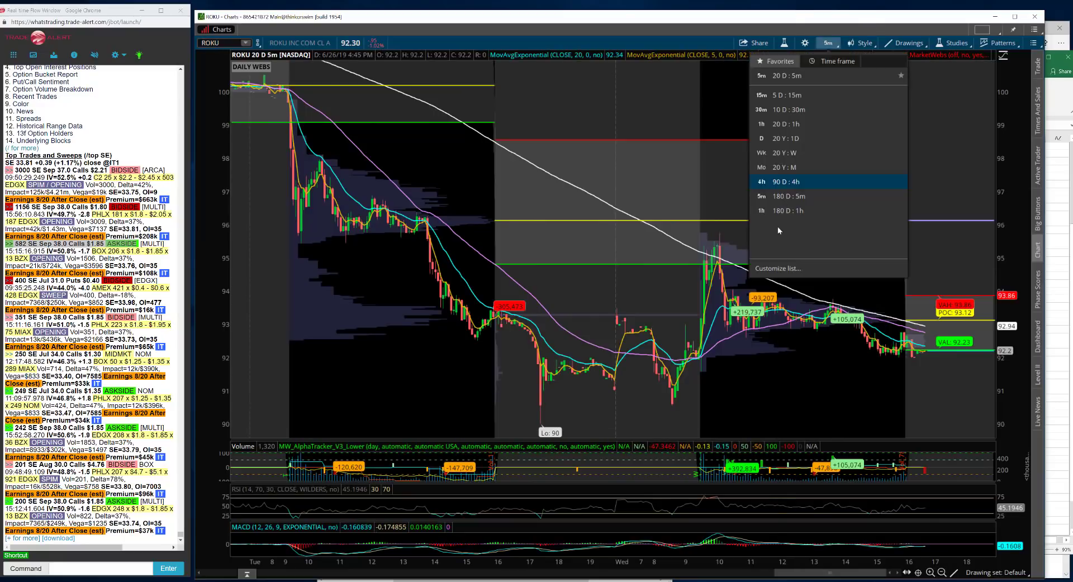
pyautogui.click(779, 212)
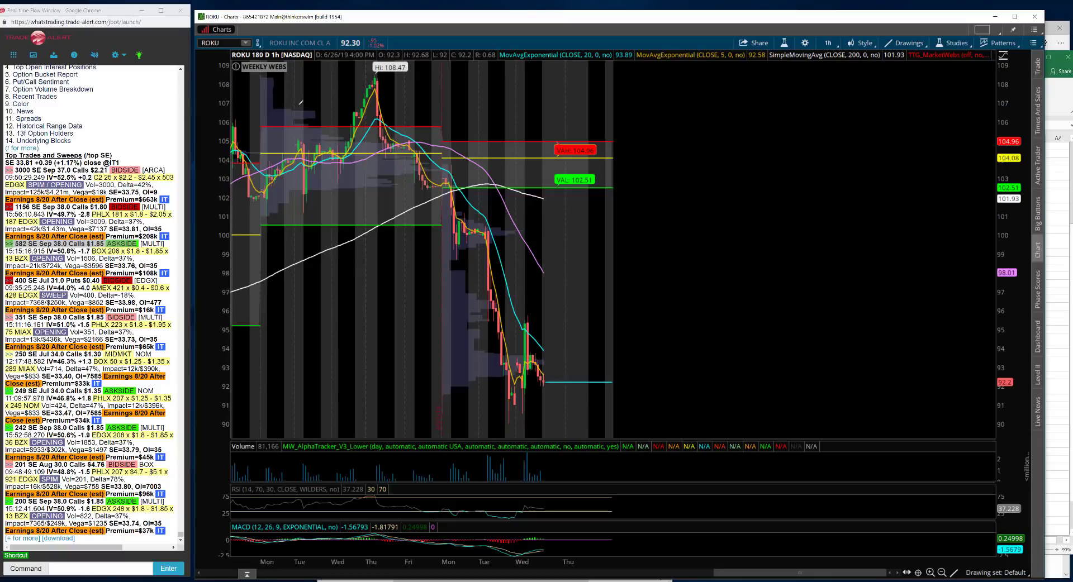
pyautogui.scroll(3, 775, 129)
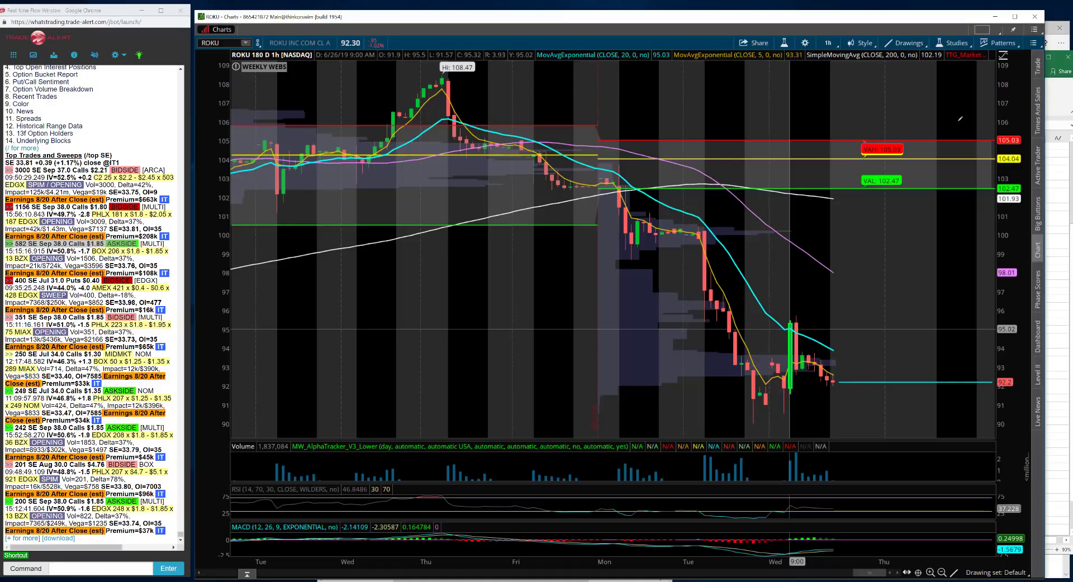
# Step: Return ROKU to 20-day, 5-minute bars and zoom out to several days of trading
pyautogui.click(942, 573)
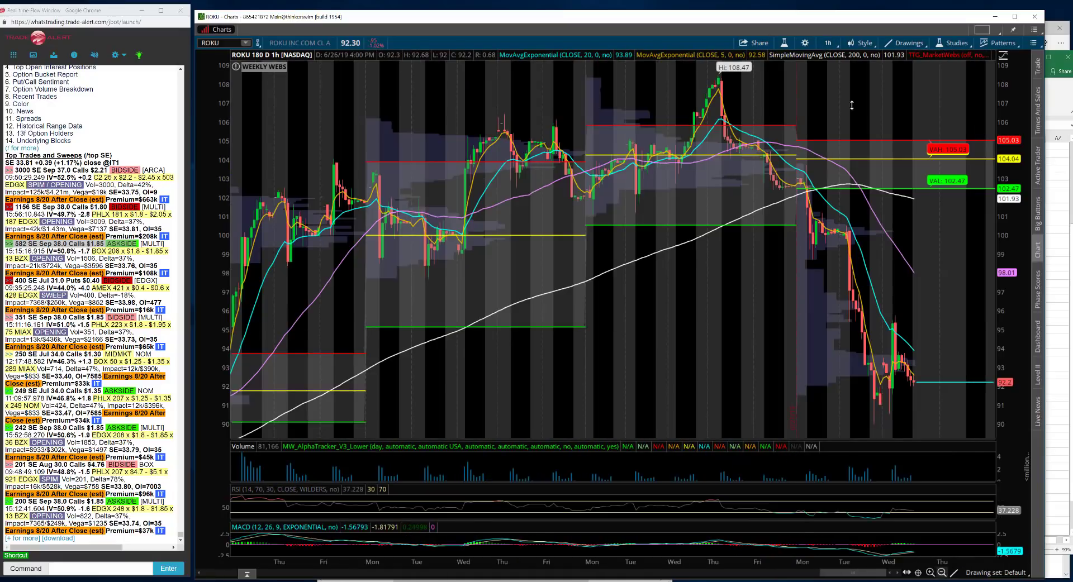
pyautogui.click(828, 43)
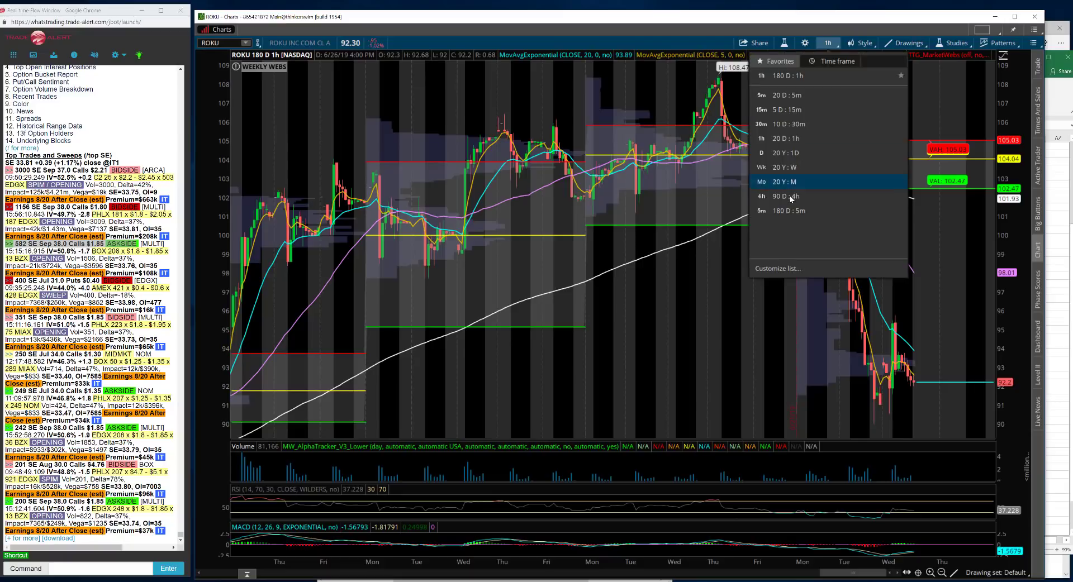
pyautogui.click(784, 96)
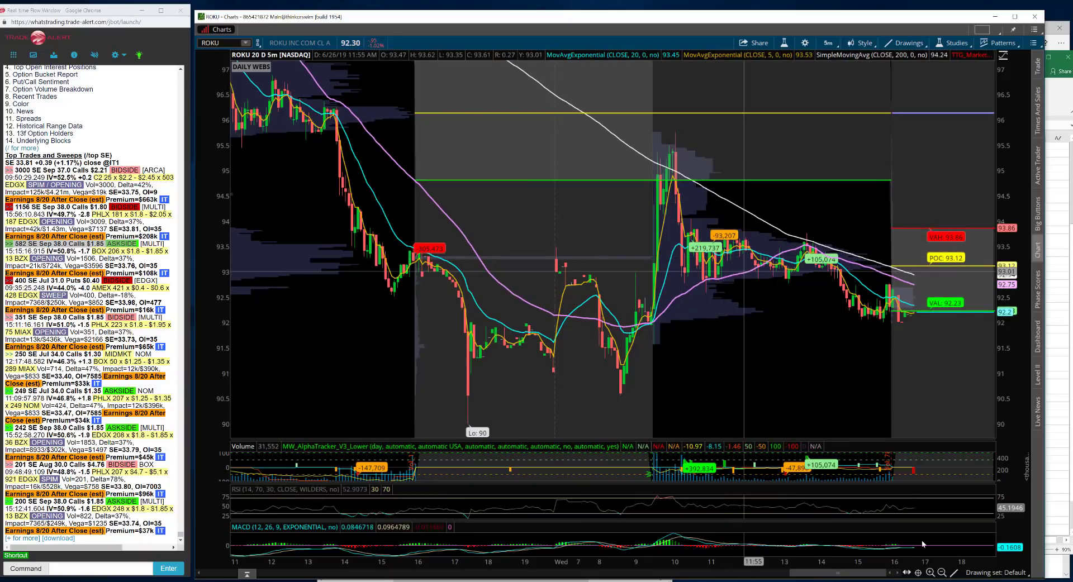
pyautogui.click(942, 573)
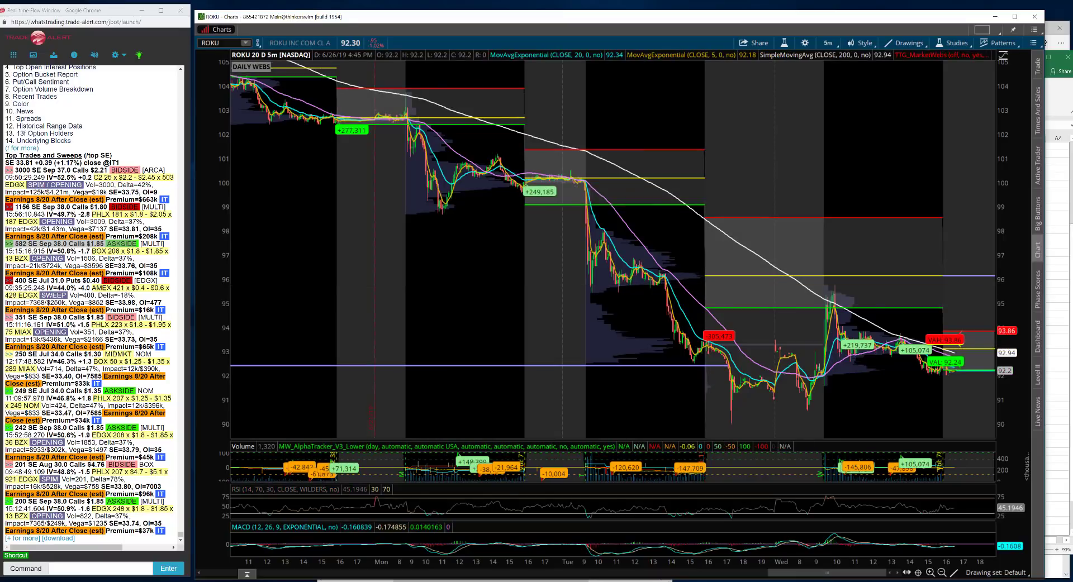
# Step: Glance at the ETF watch list, then load Newell Brands (NWL) on the chart
pyautogui.click(333, 564)
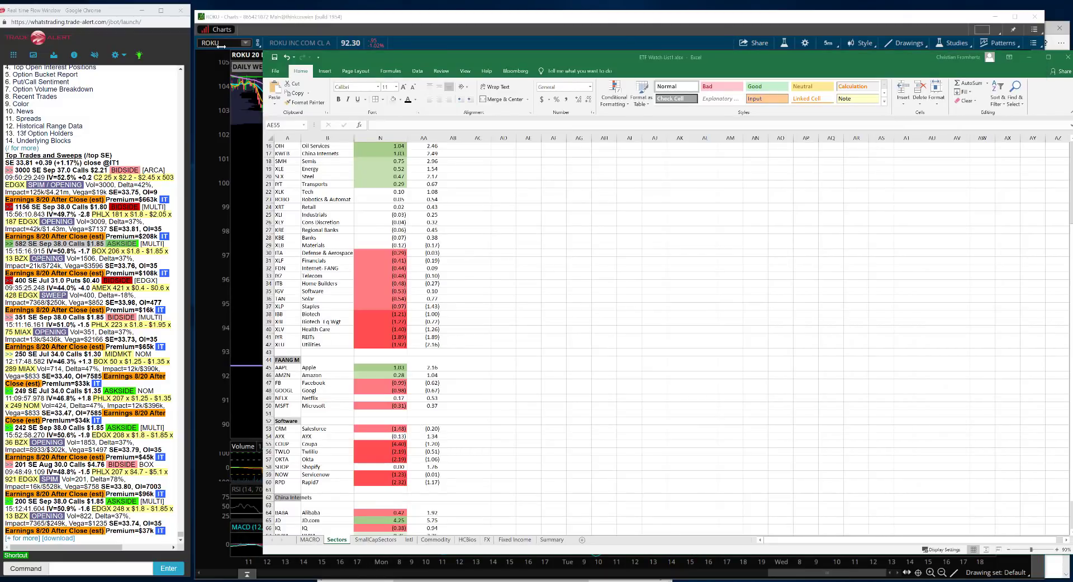
pyautogui.click(1044, 42)
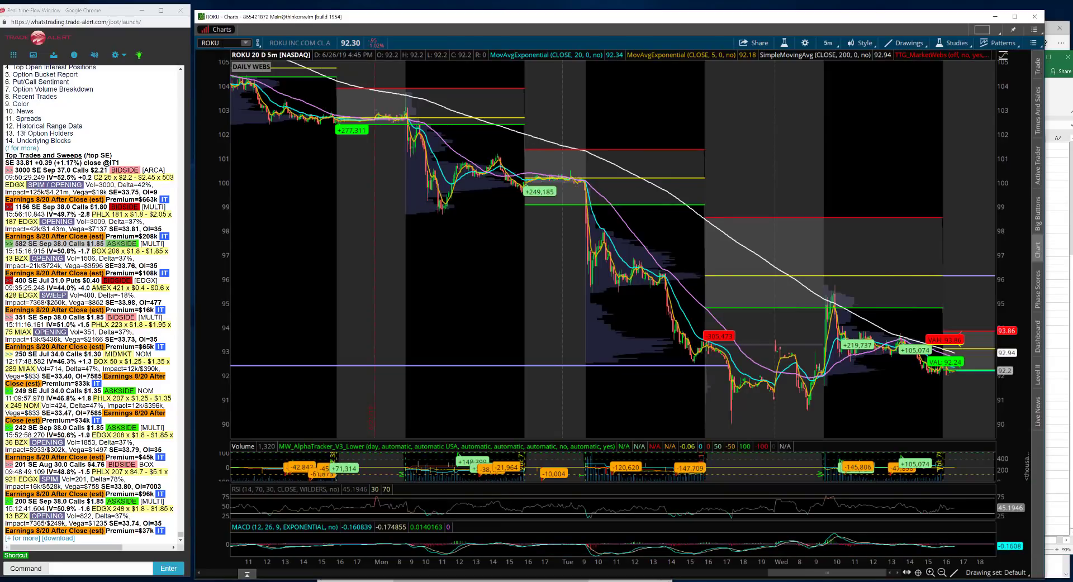
pyautogui.click(221, 43)
pyautogui.write('NWL')
pyautogui.press('Return')
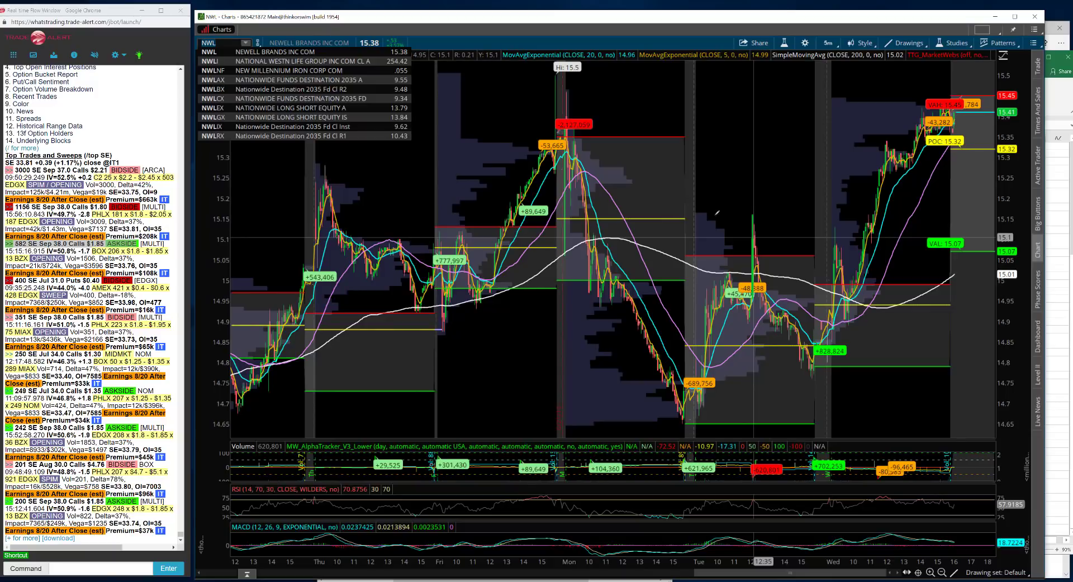
# Step: Keep the NWL suggestion and clear the symbol entry for the next ticker
pyautogui.press('Up')
pyautogui.press('Down')
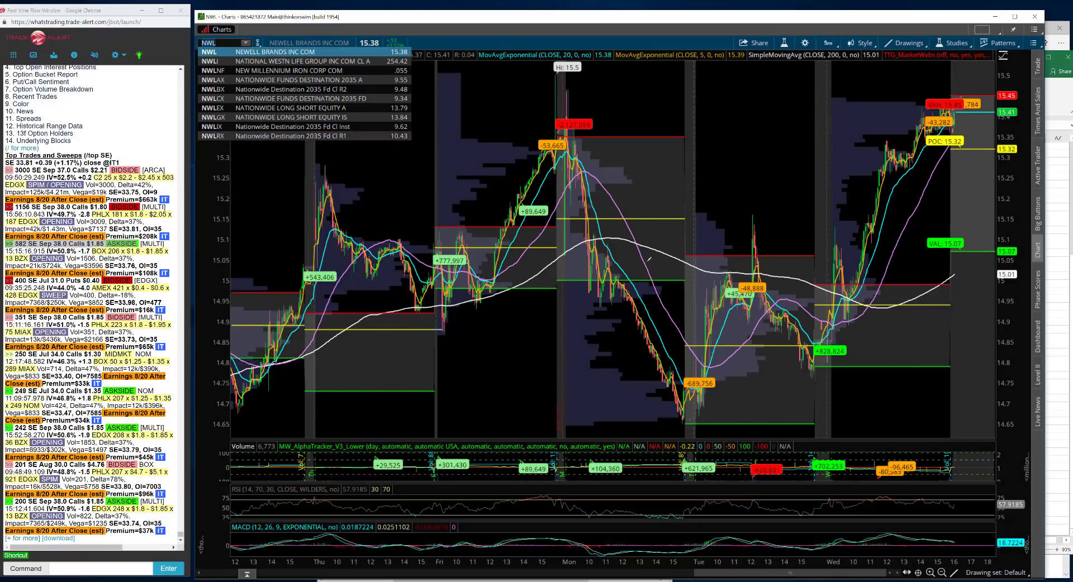
pyautogui.press('Return')
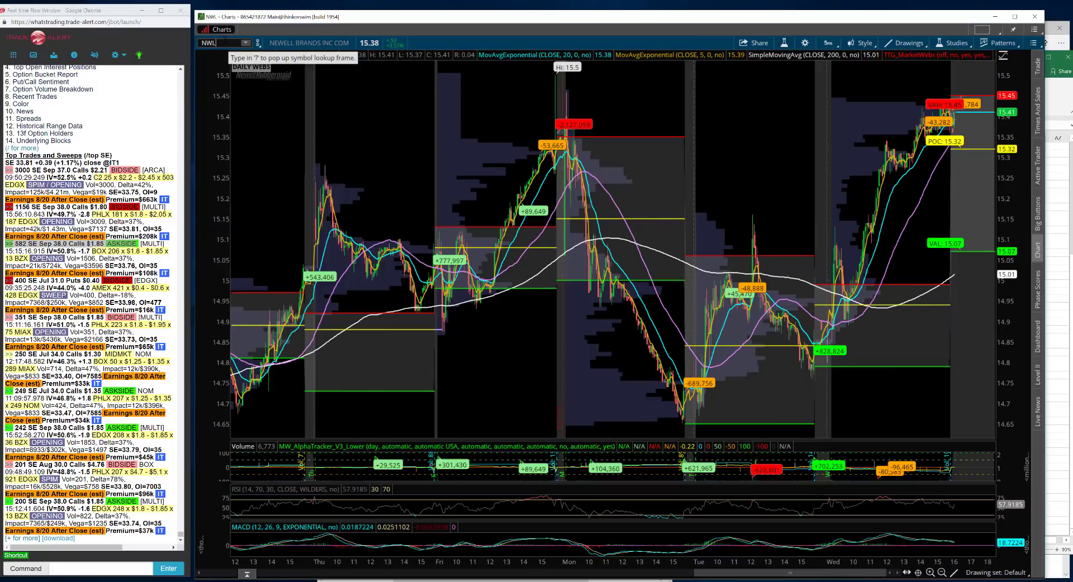
pyautogui.press('BackSpace')
# Step: Load the JD.com (JD) chart on 5-minute bars
pyautogui.write('JD')
pyautogui.press('Return')
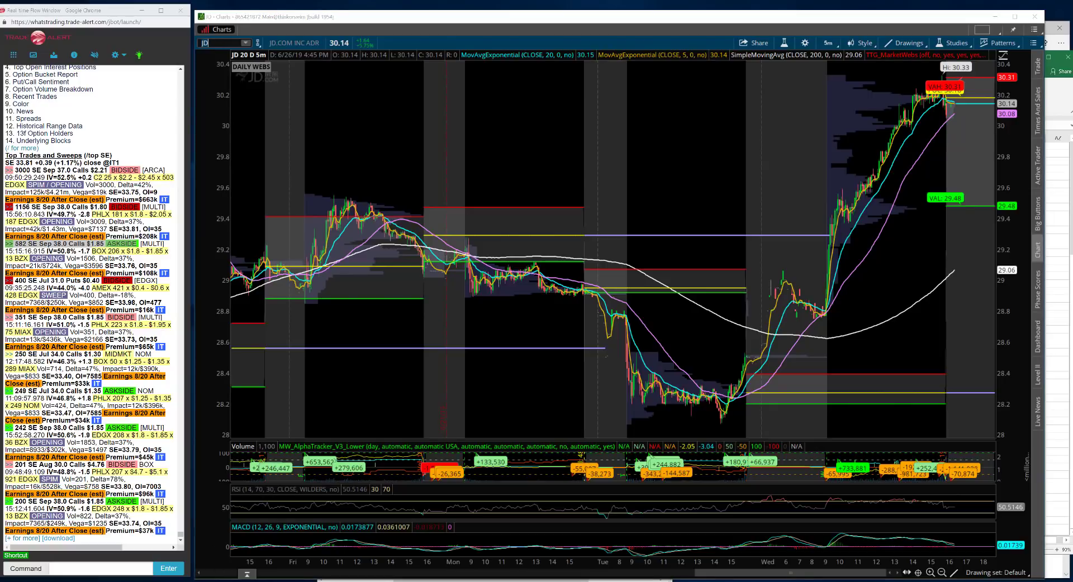
# Step: Bring up the ETF Watch List Sectors sheet and select cell AC65 on the JD.com row
pyautogui.click(321, 573)
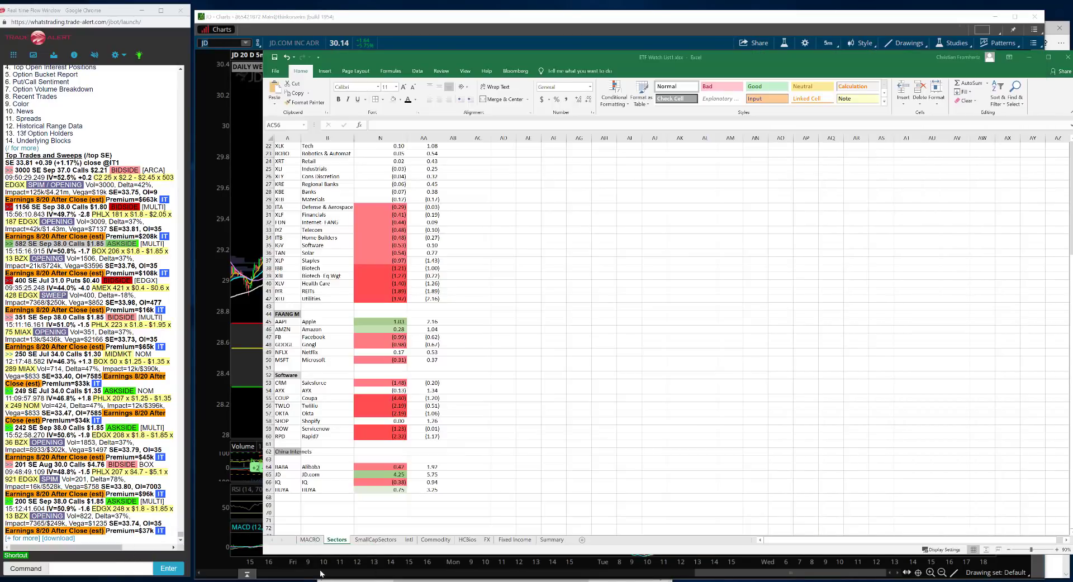
pyautogui.click(469, 475)
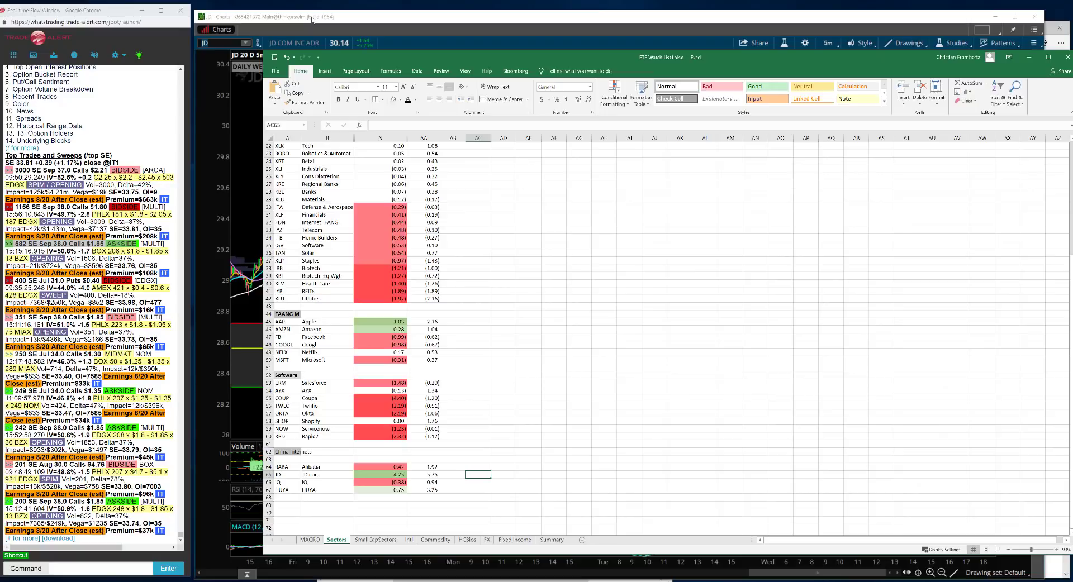
# Step: Review the BABA Jul 180 calls in the option flow report, then return to thinkorswim and clear the JD symbol
pyautogui.moveTo(184, 580)
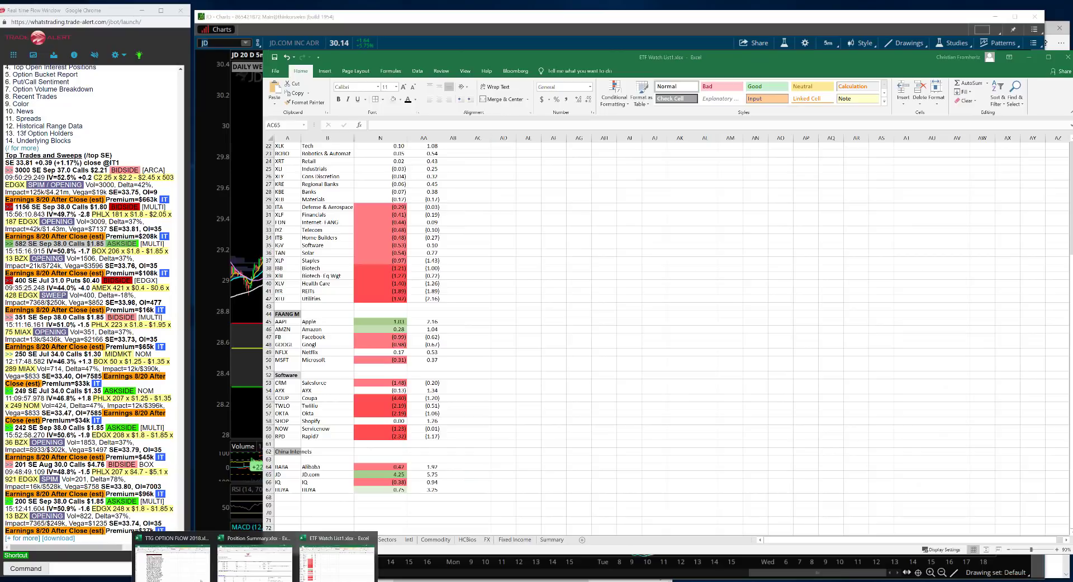
pyautogui.click(170, 561)
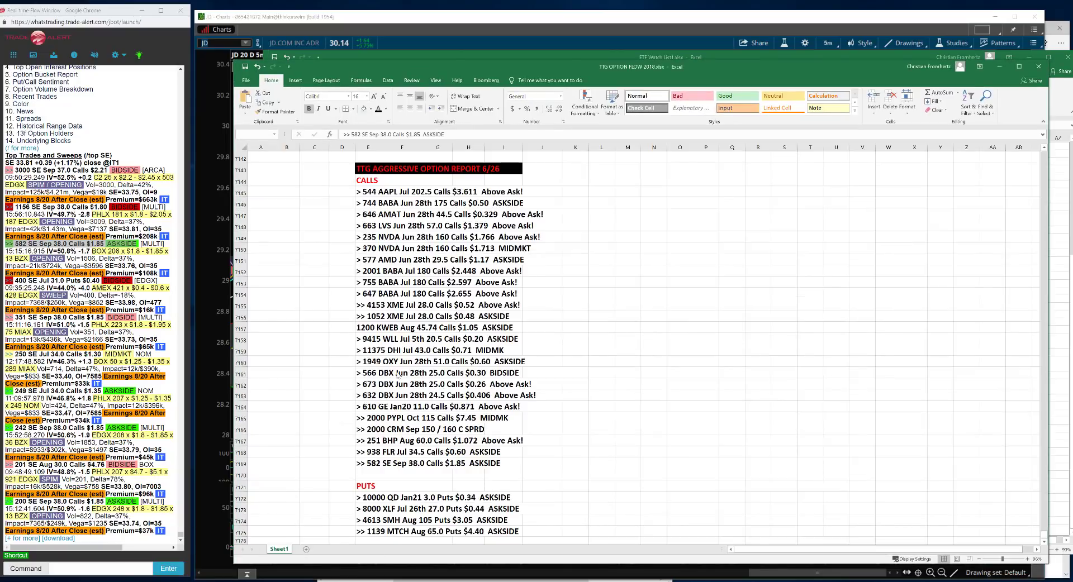
pyautogui.click(401, 308)
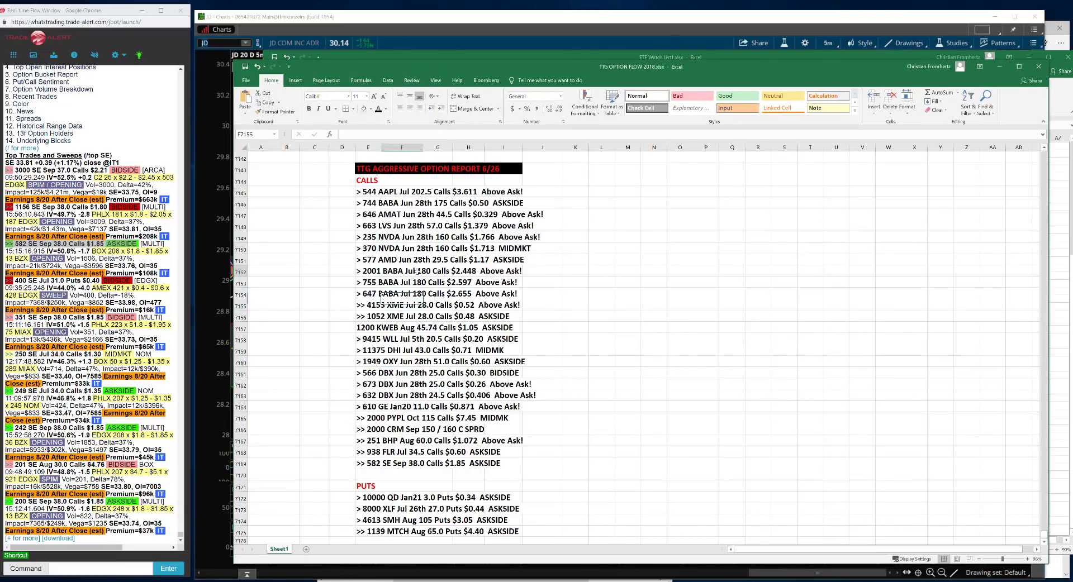
pyautogui.click(423, 271)
pyautogui.hotkey('alt', 'Tab')
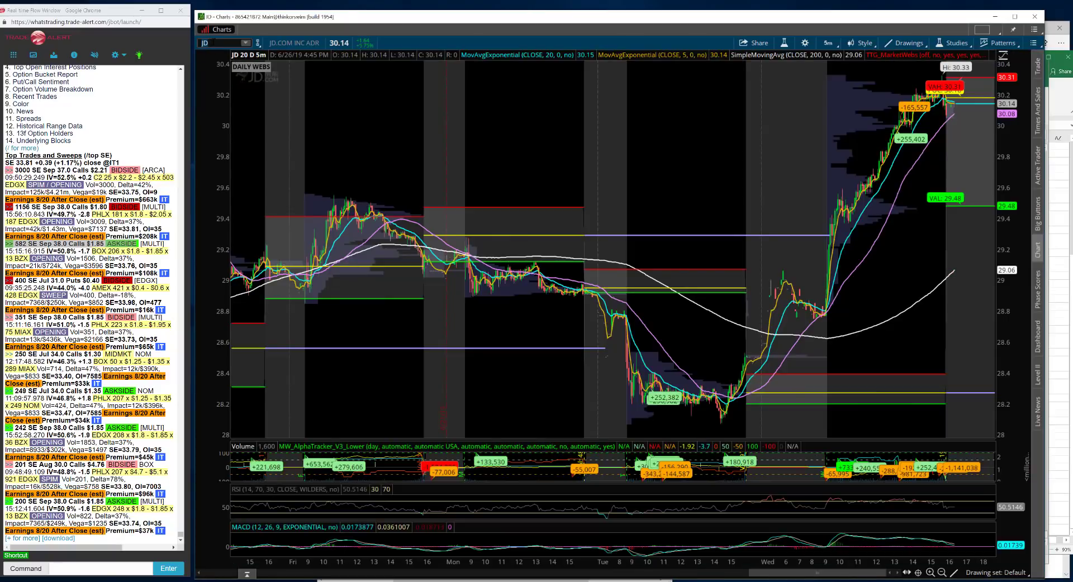
pyautogui.press('BackSpace')
pyautogui.press('BackSpace')
# Step: Load Alibaba (BABA) on the 20-day, 5-minute chart
pyautogui.write('BABA')
pyautogui.press('Return')
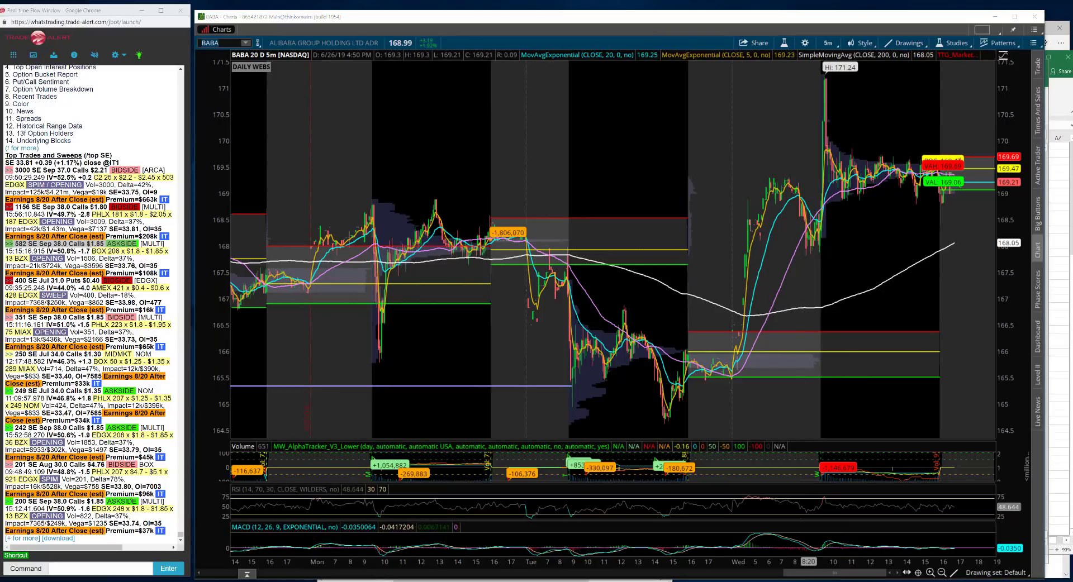
pyautogui.moveTo(254, 578)
pyautogui.click(188, 557)
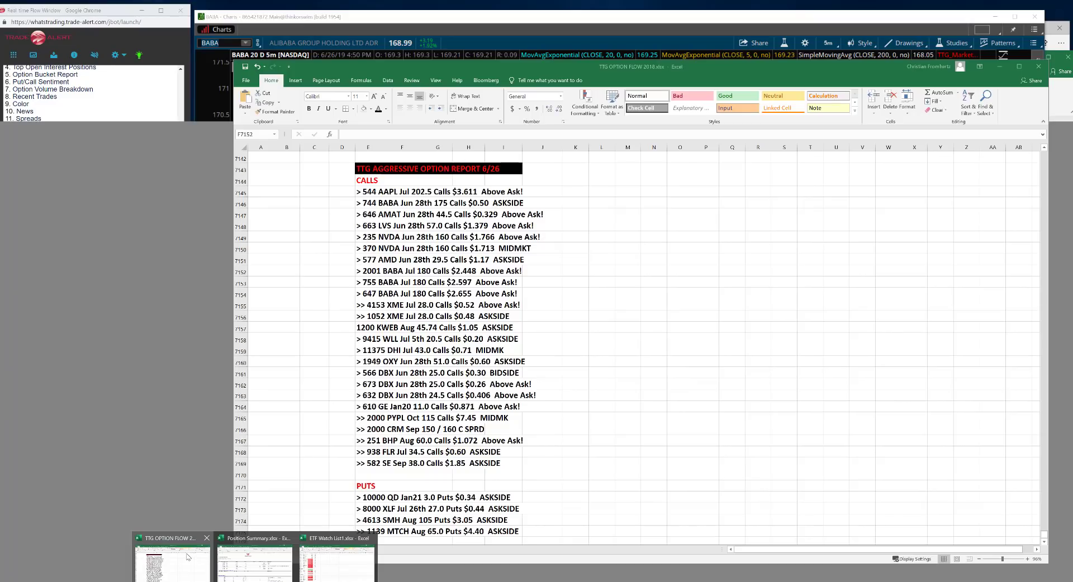
pyautogui.click(408, 421)
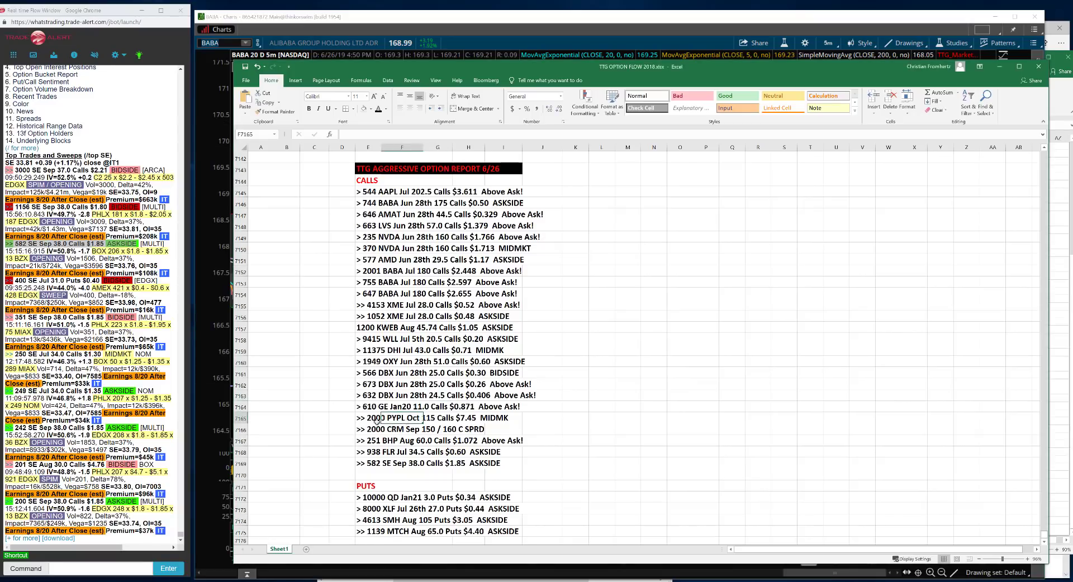
pyautogui.click(375, 421)
pyautogui.click(360, 444)
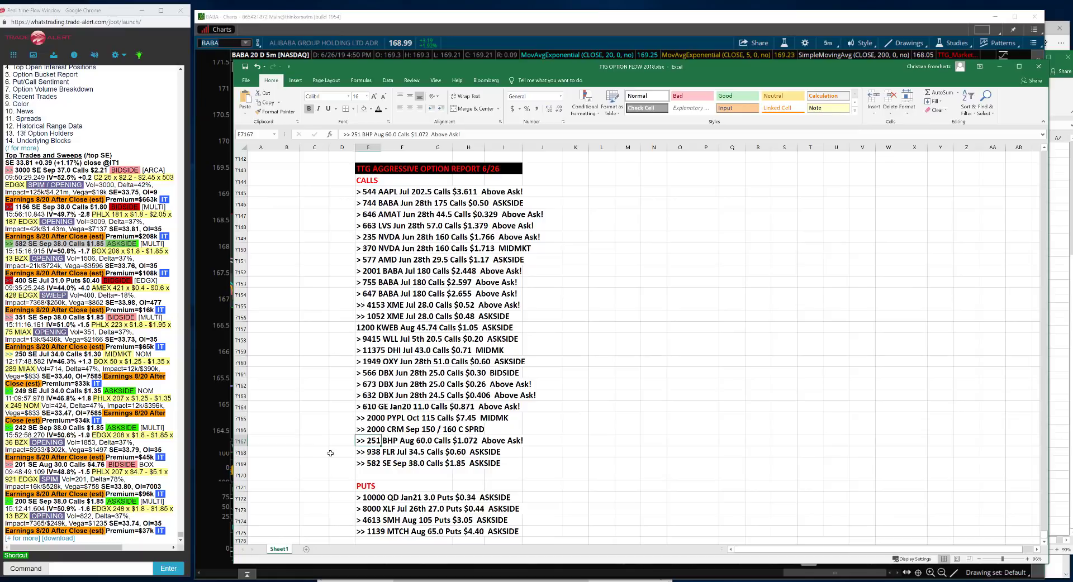
pyautogui.click(392, 464)
pyautogui.click(424, 328)
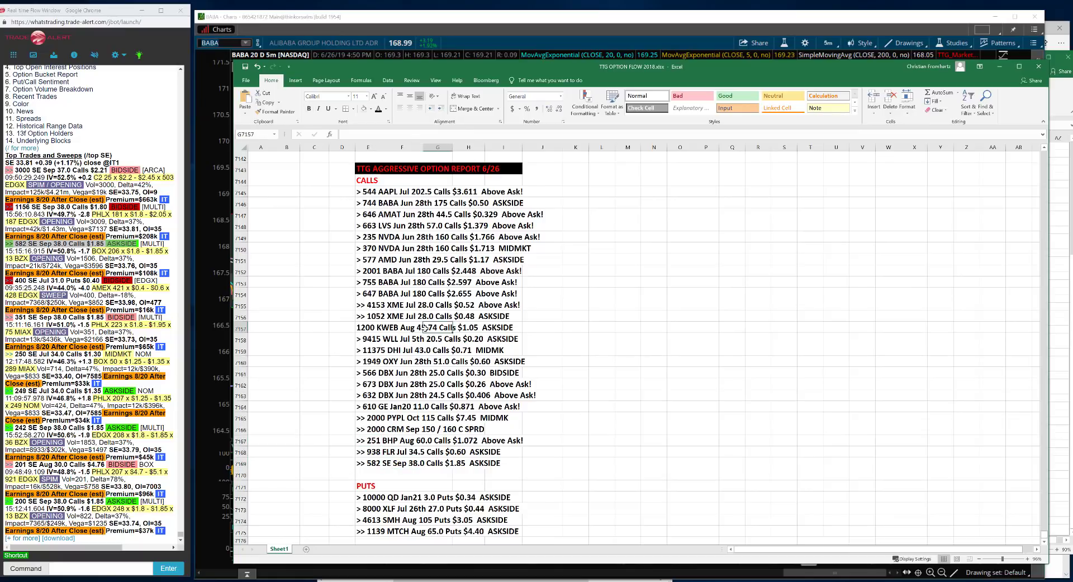
pyautogui.click(342, 328)
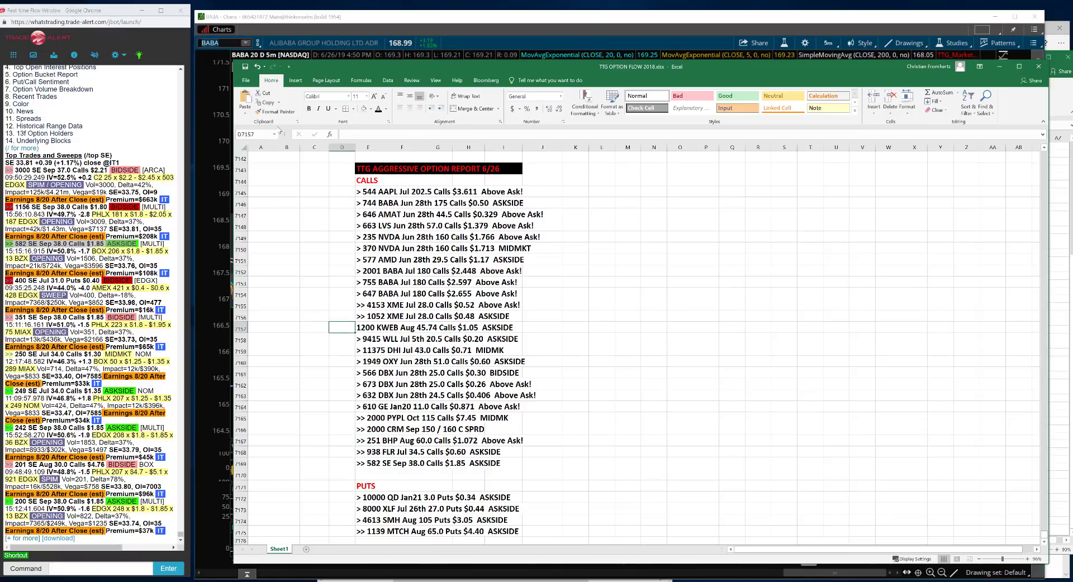
# Step: Chart KB Home (KBH) briefly, then switch to D.R. Horton (DHI)
pyautogui.hotkey('alt', 'Tab')
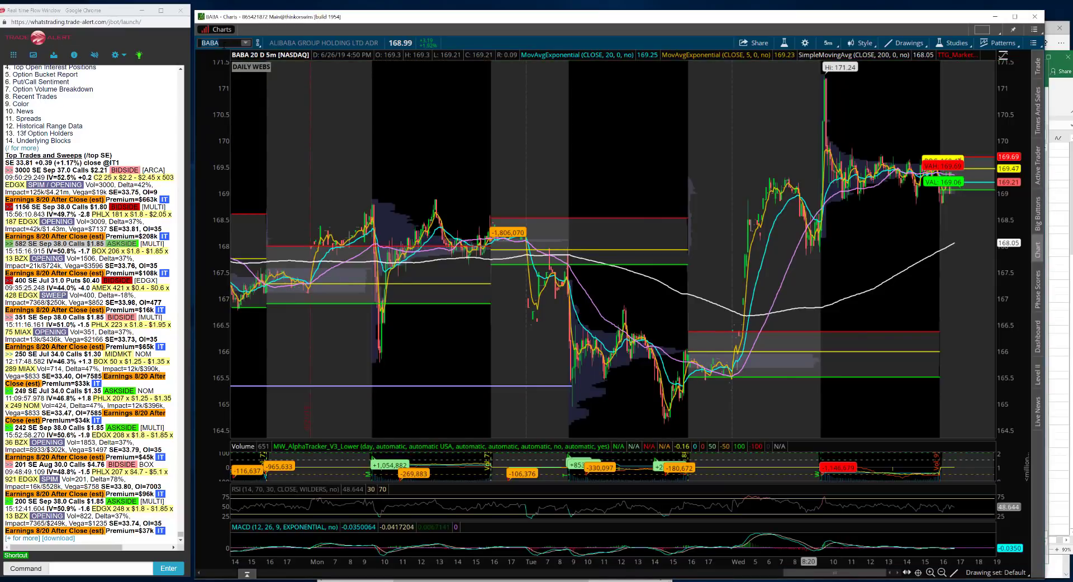
pyautogui.click(224, 43)
pyautogui.write('KBH')
pyautogui.press('Return')
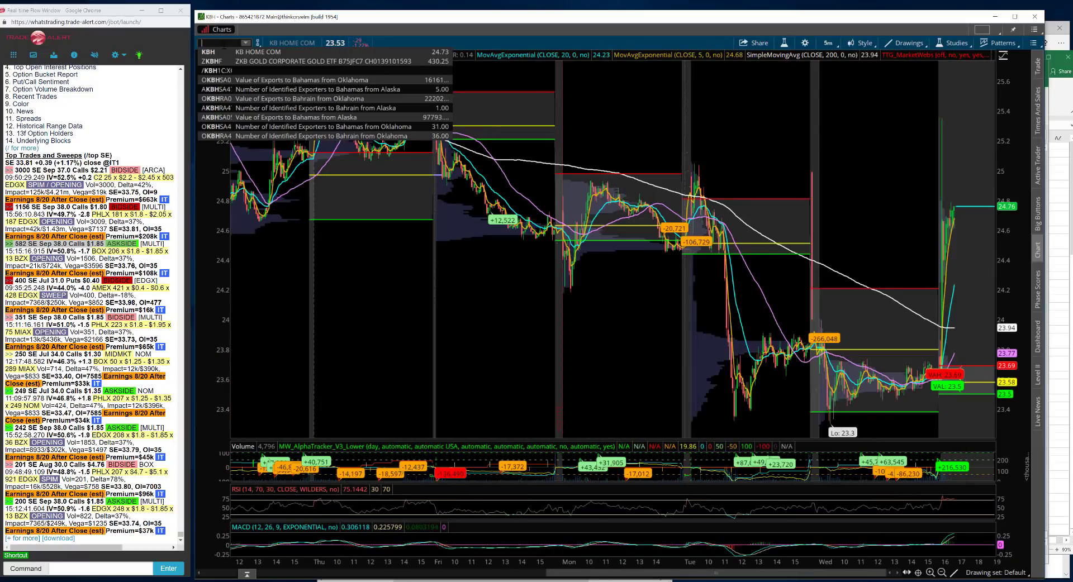
pyautogui.write('DHI')
pyautogui.press('Return')
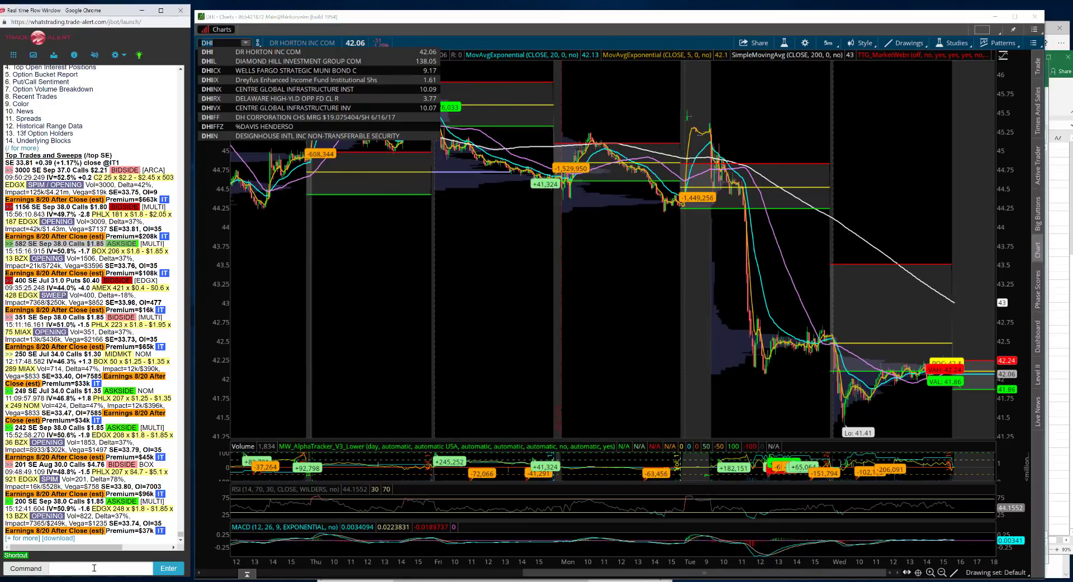
pyautogui.press('Return')
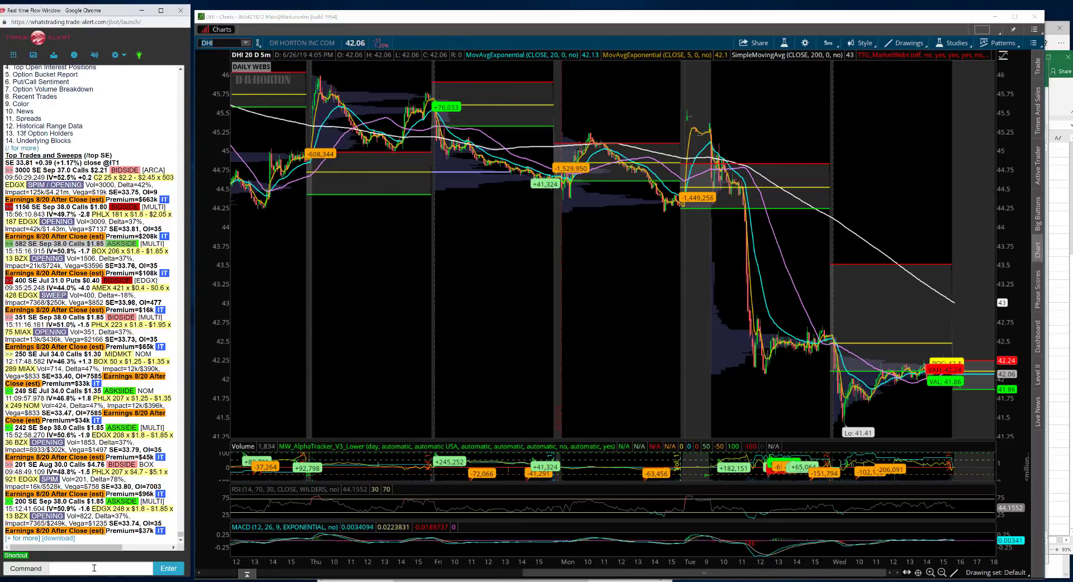
# Step: Pull up DHI option flow in Trade Alert and mark the top Jul 43.0 call sweeps
pyautogui.click(94, 569)
pyautogui.write('DHI')
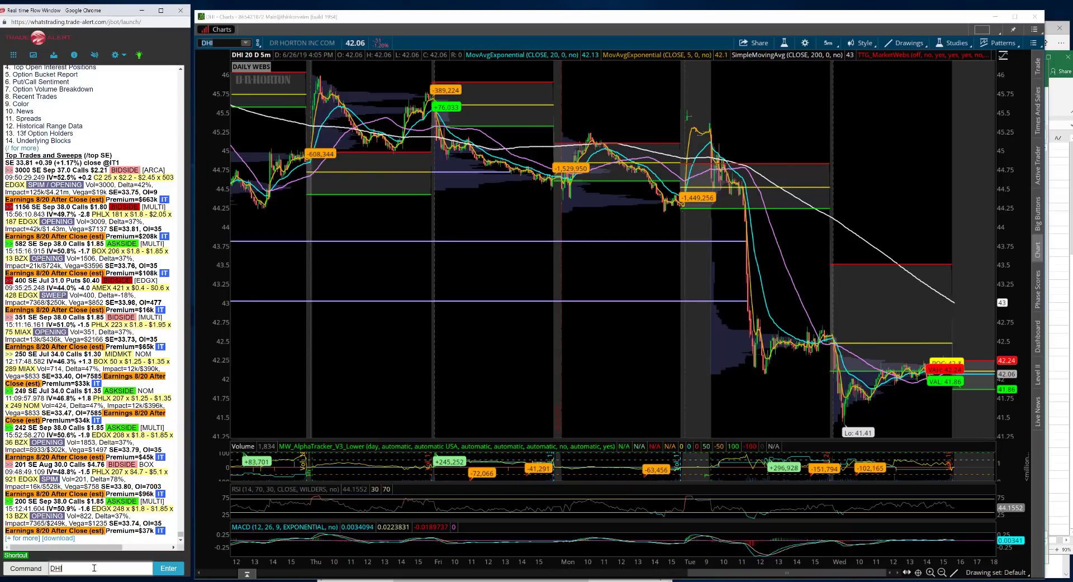
pyautogui.press('Return')
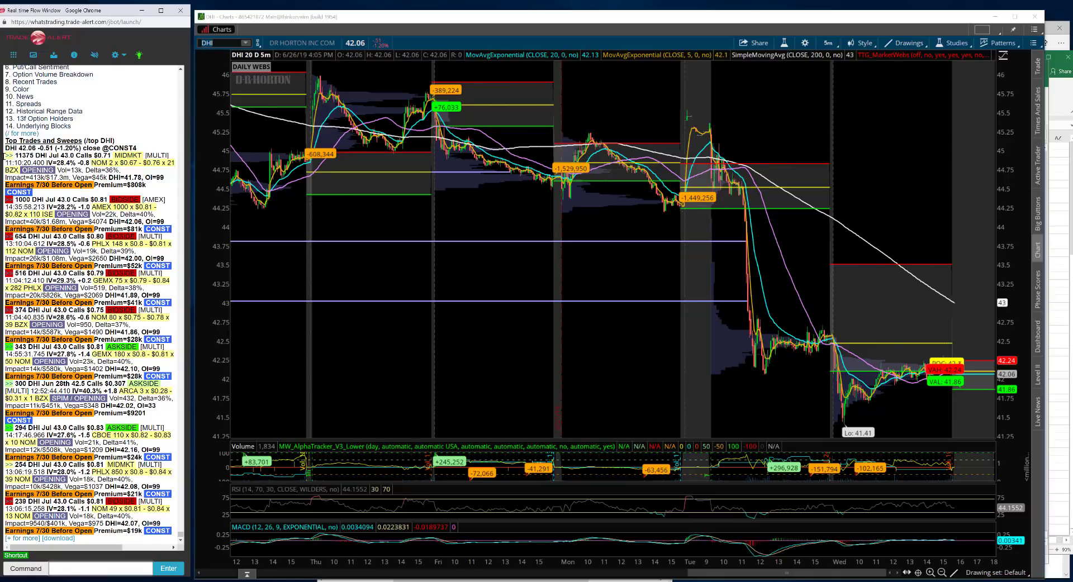
pyautogui.moveTo(6, 155); pyautogui.dragTo(62, 184)
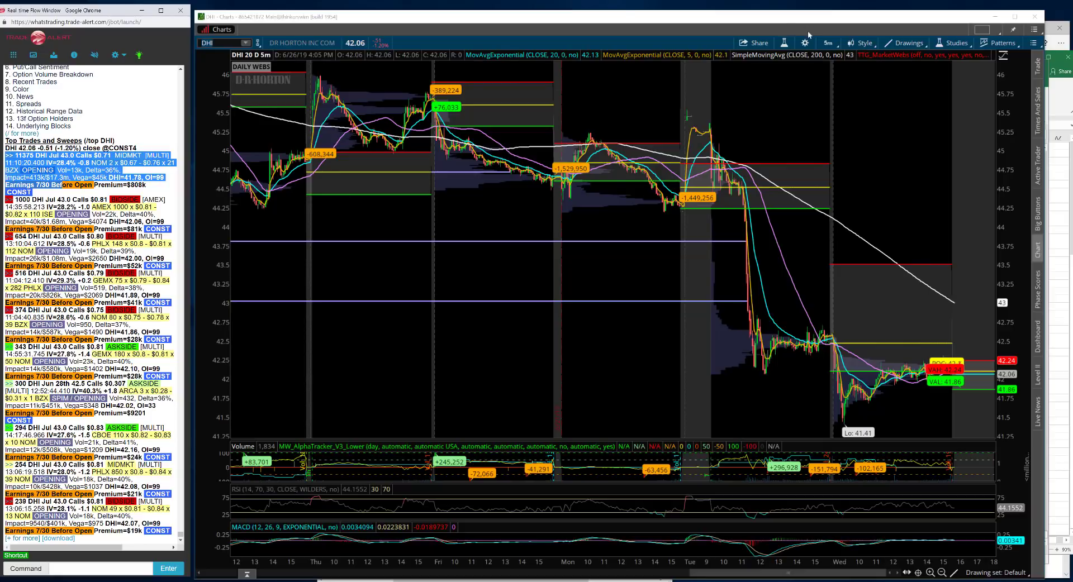
pyautogui.click(816, 89)
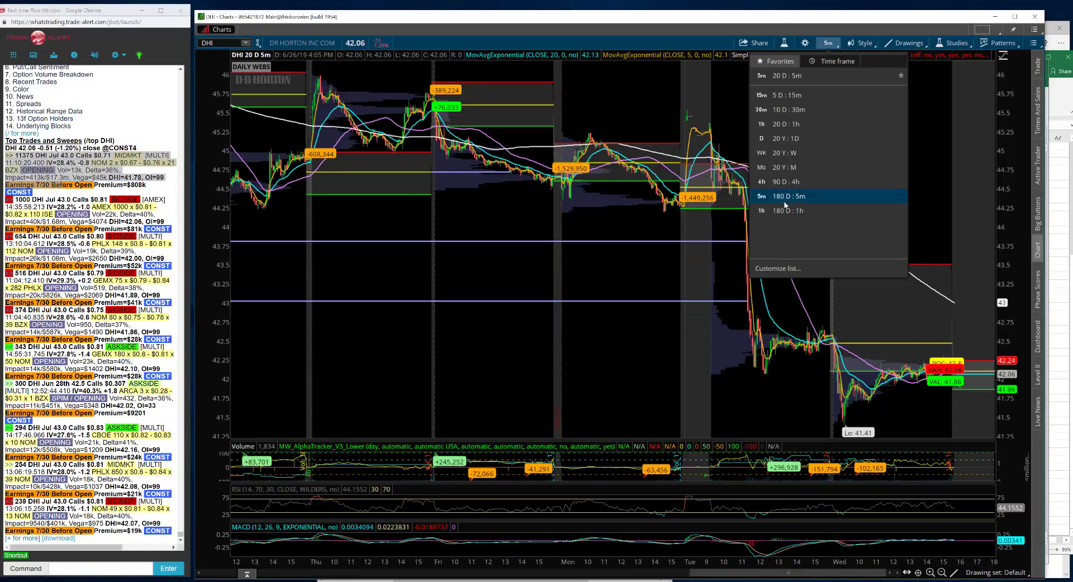
# Step: Set the DHI chart to 180-day, 1-hour bars and nudge the chart window slightly
pyautogui.click(781, 211)
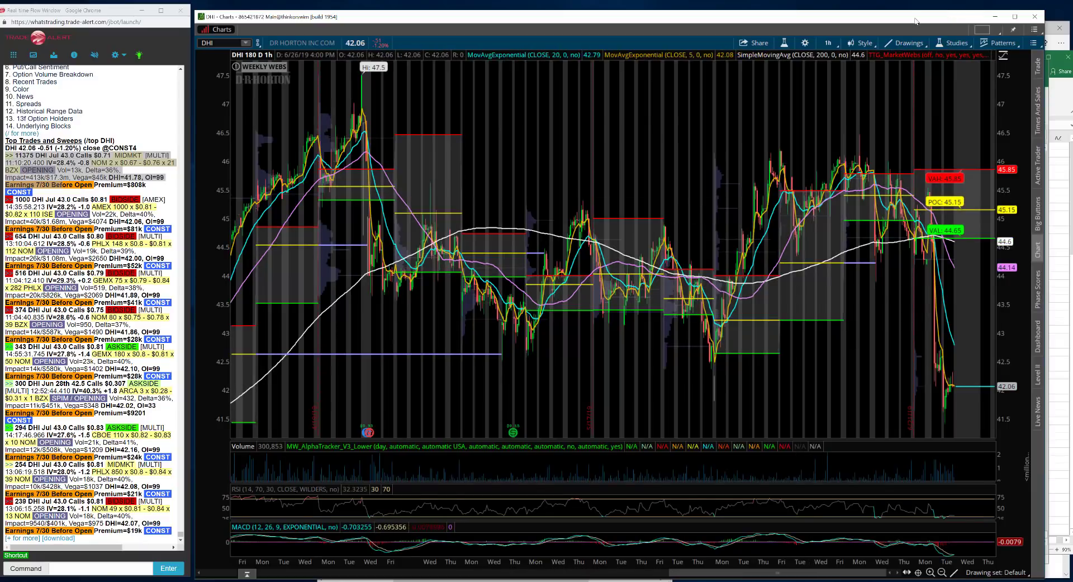
pyautogui.moveTo(915, 23); pyautogui.dragTo(919, 19)
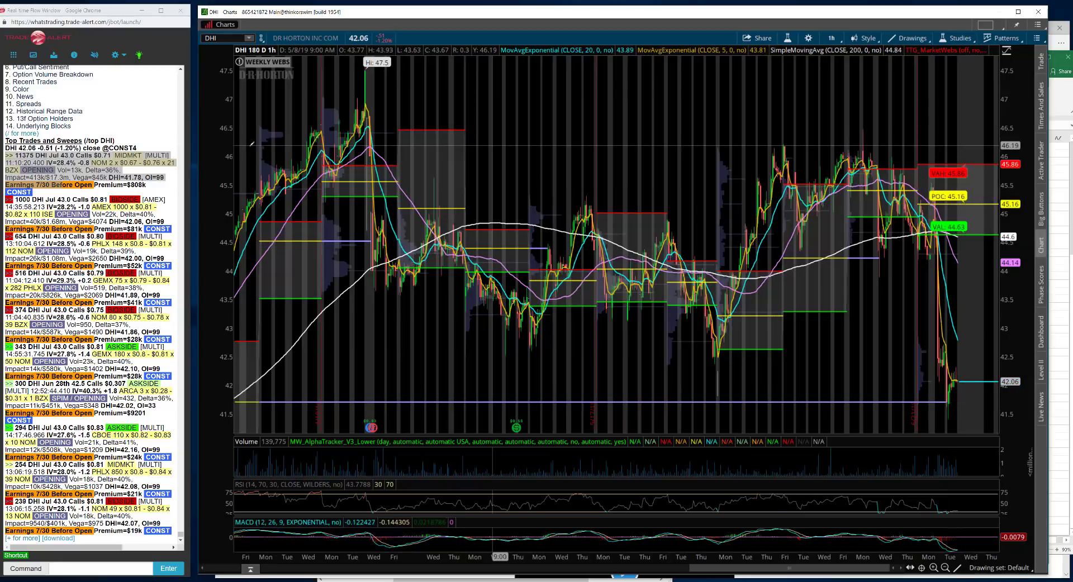
pyautogui.click(98, 163)
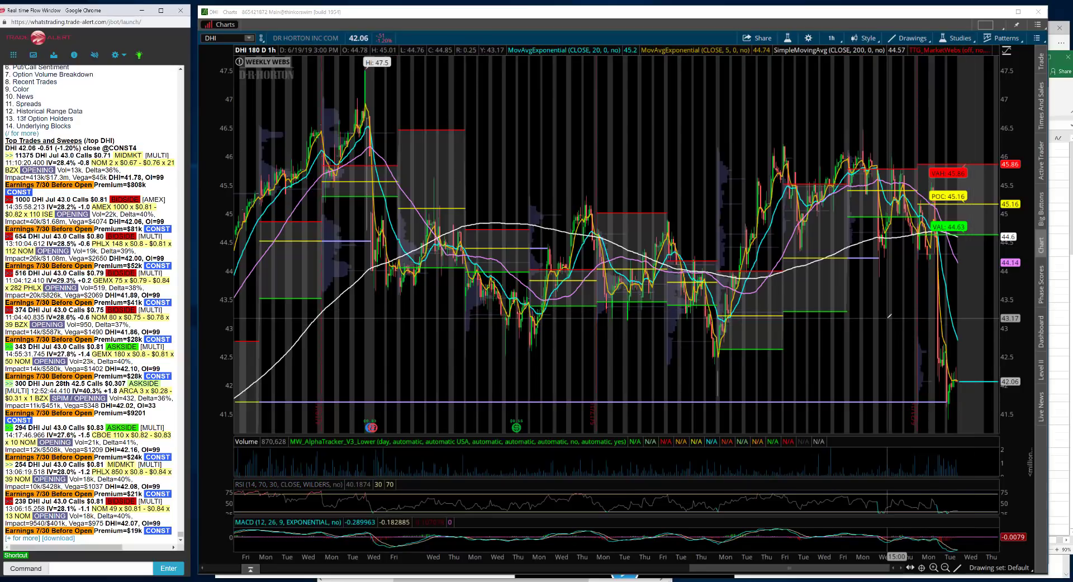
pyautogui.click(447, 20)
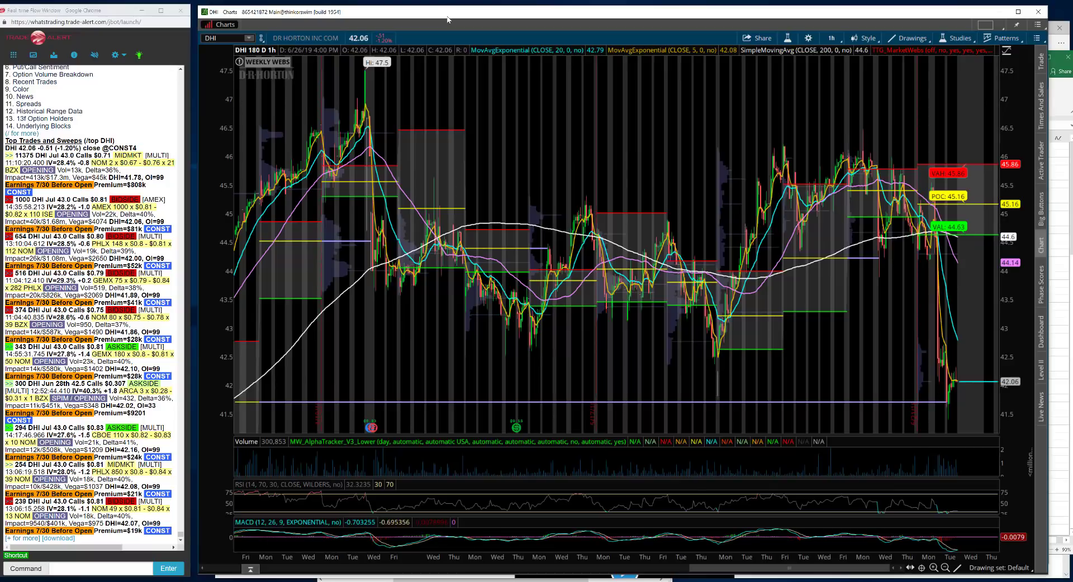